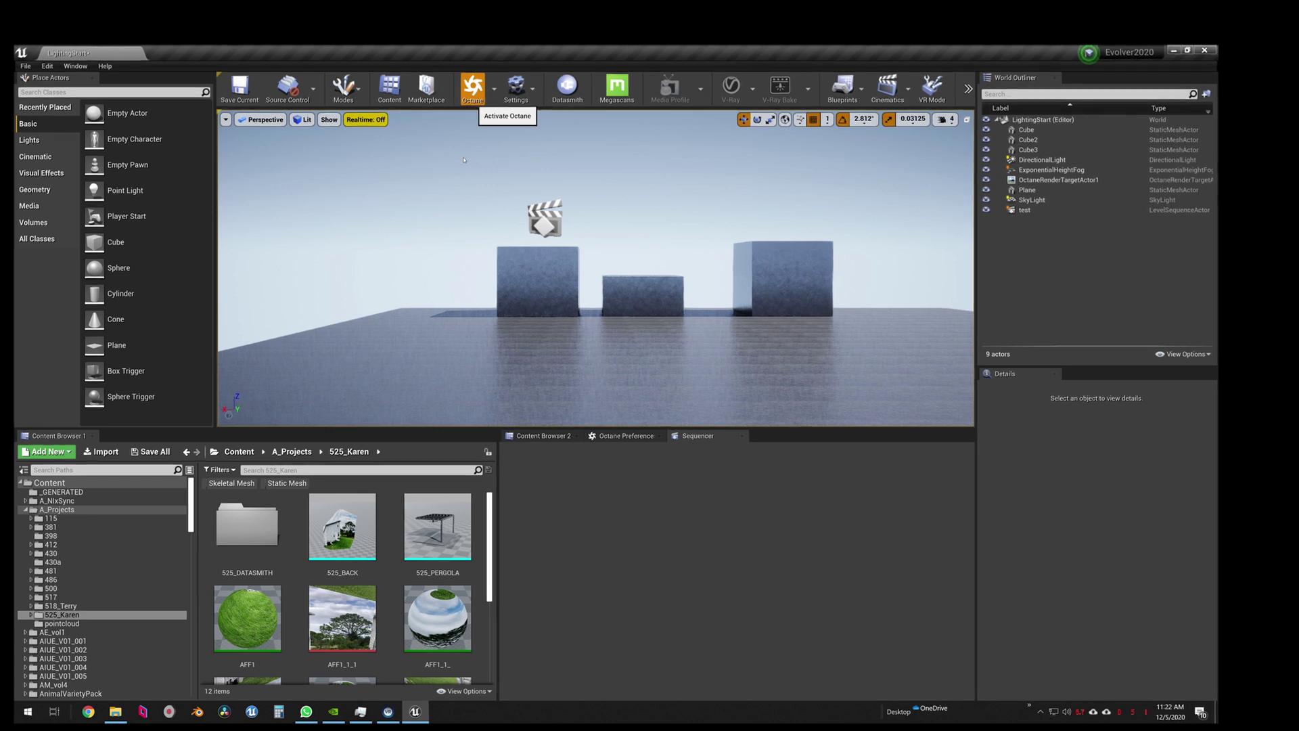
Step: Start the Octane viewport render on OctaneRenderTargetActor1 and open OctaneRender Standalone
{"action": "left_click", "coordinate": [473, 88]}
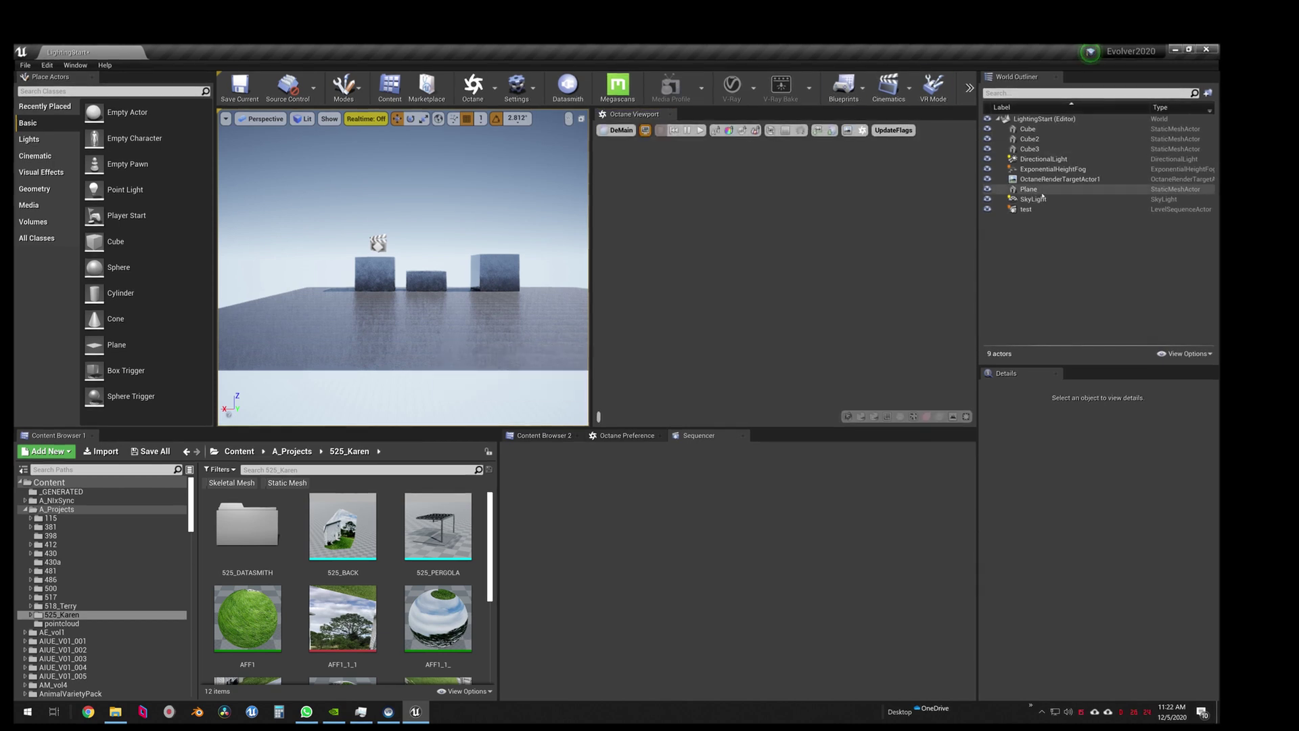
{"action": "left_click", "coordinate": [1048, 180]}
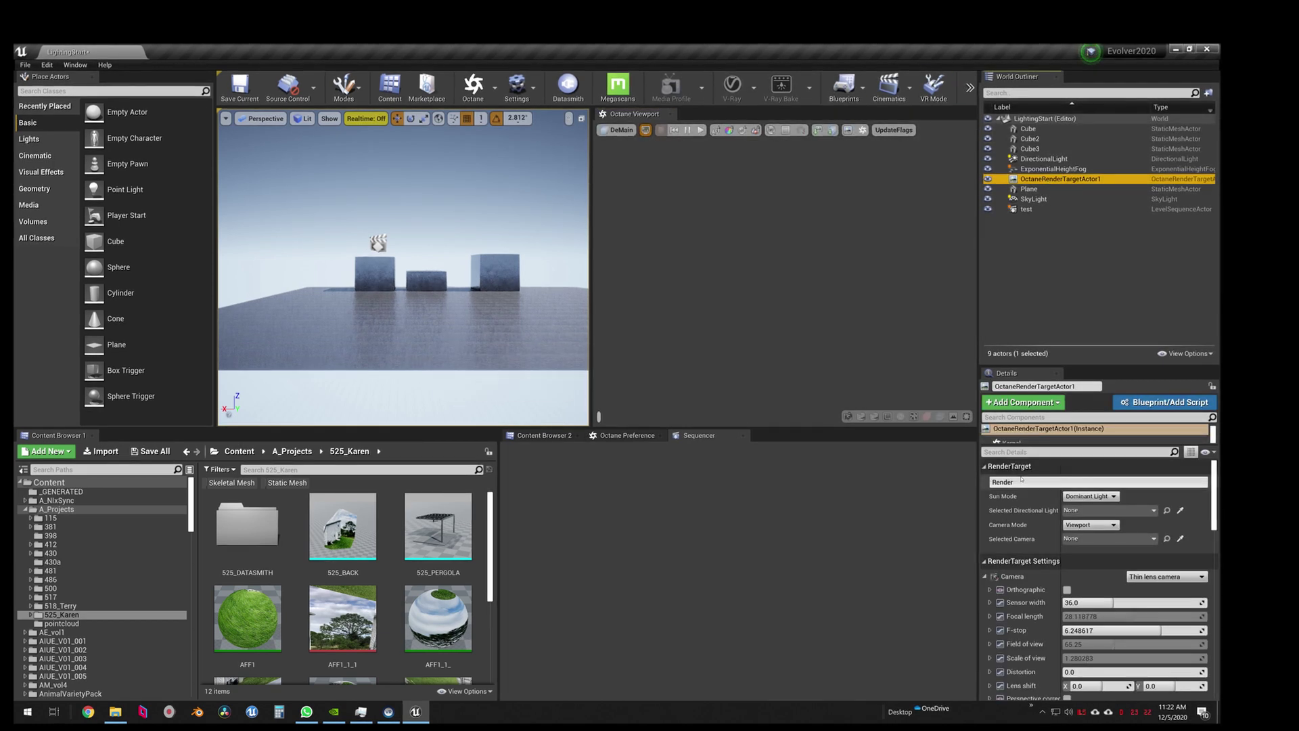
{"action": "left_click", "coordinate": [700, 130]}
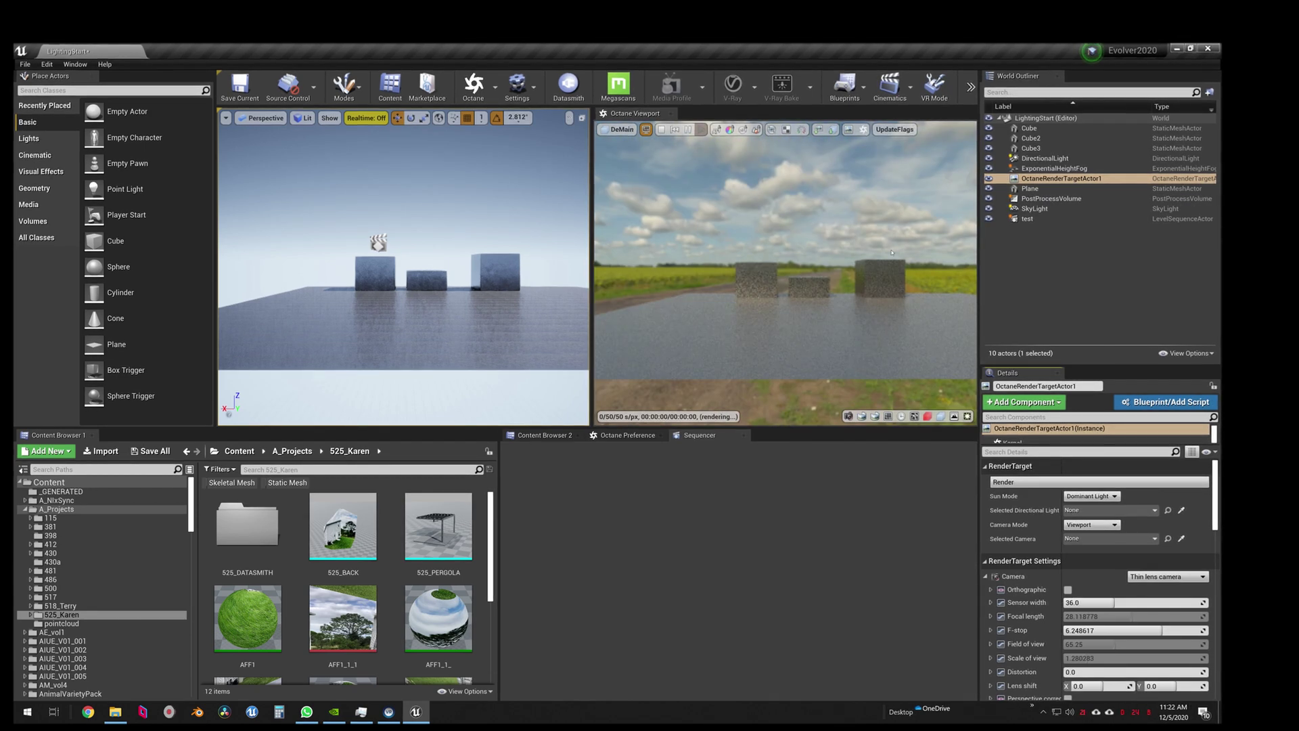
{"action": "left_click", "coordinate": [863, 129]}
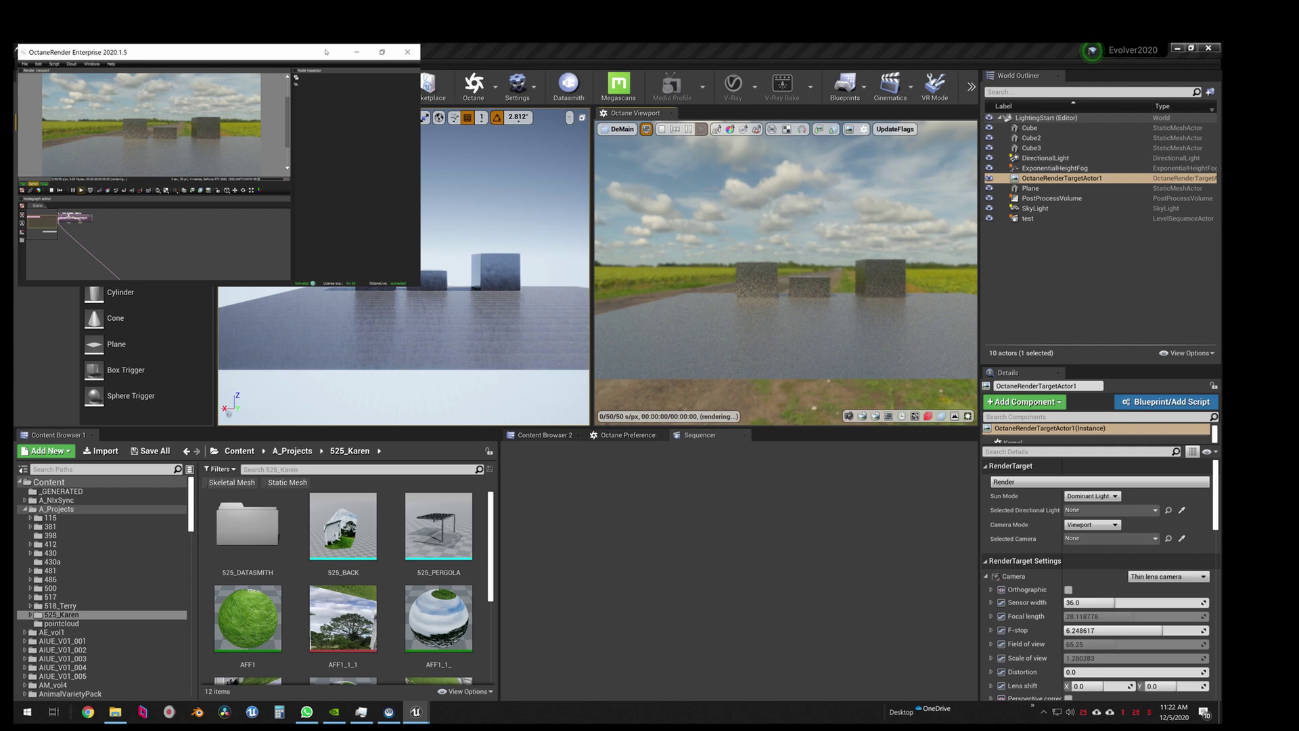
Step: Maximise the Octane window and add a Volume node loaded with TestUnreal2.0088.vdb
{"action": "left_click_drag", "start_coordinate": [326, 52], "coordinate": [717, 242]}
{"action": "left_click", "coordinate": [738, 242]}
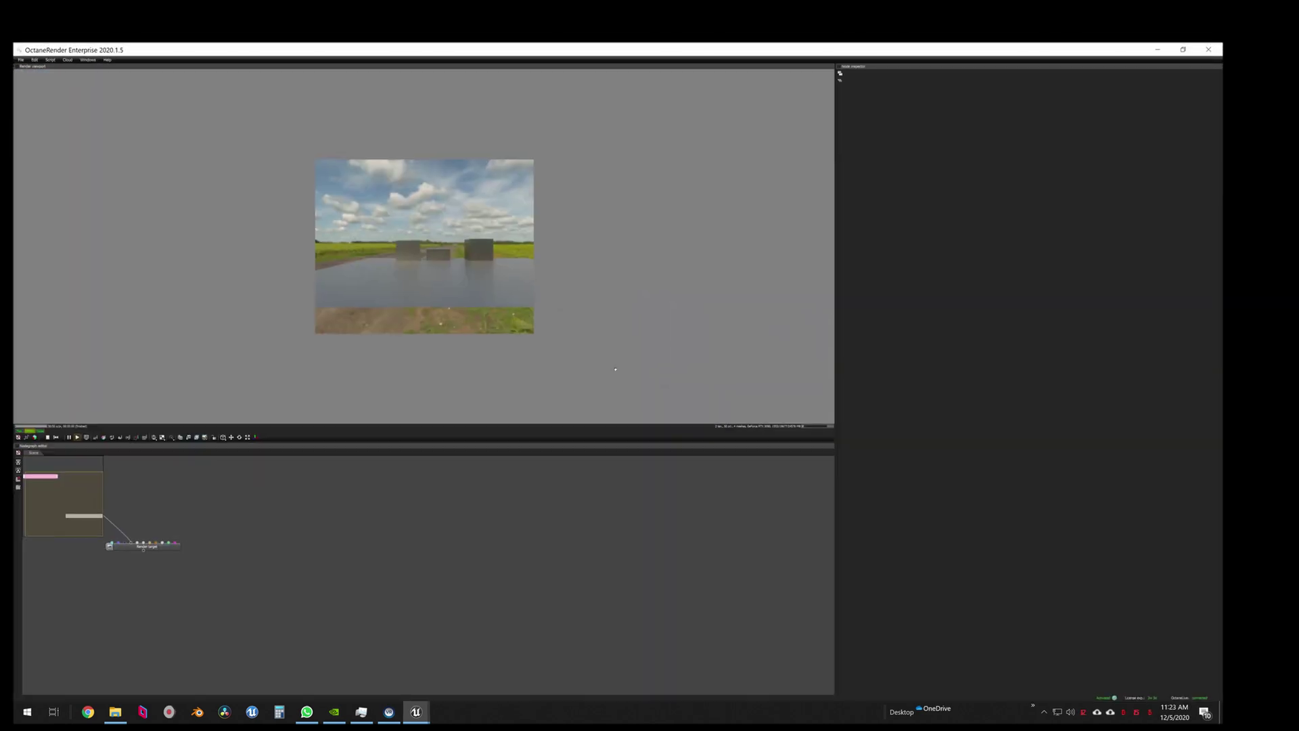
{"action": "right_click", "coordinate": [330, 512]}
{"action": "left_click", "coordinate": [342, 499]}
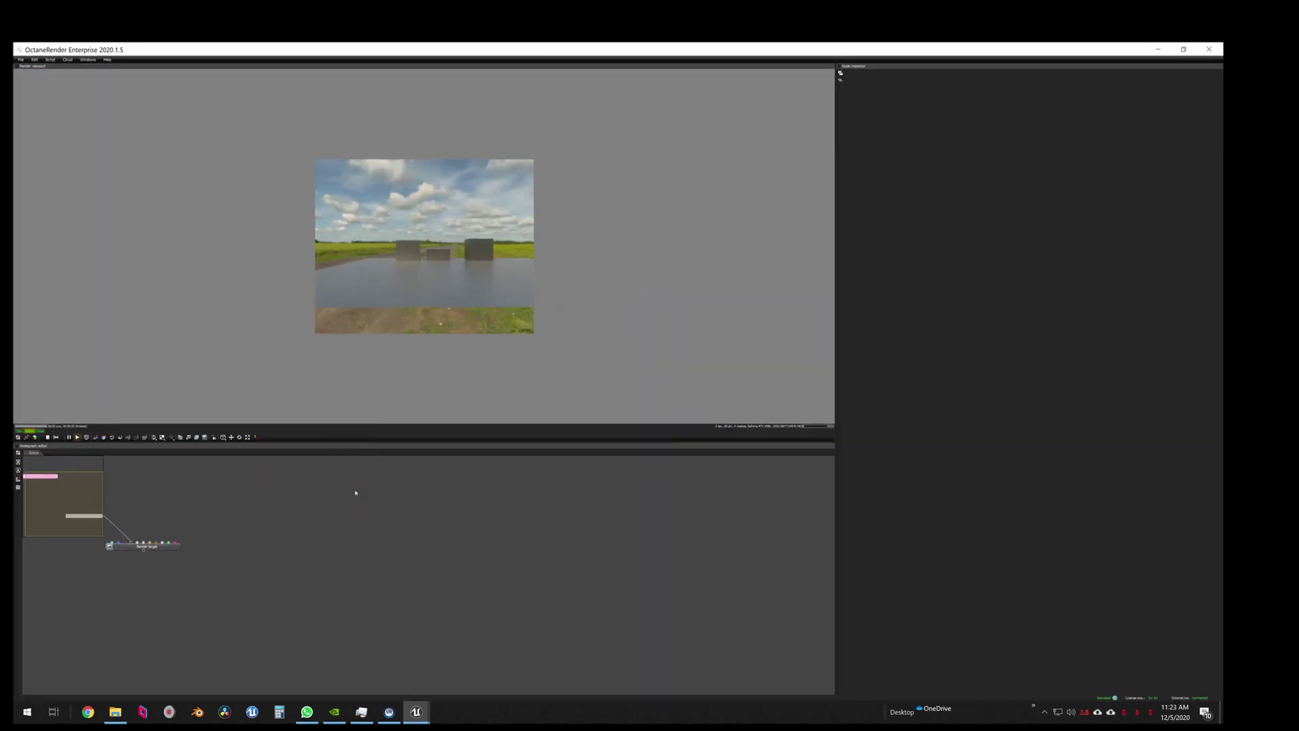
{"action": "type", "text": "vol"}
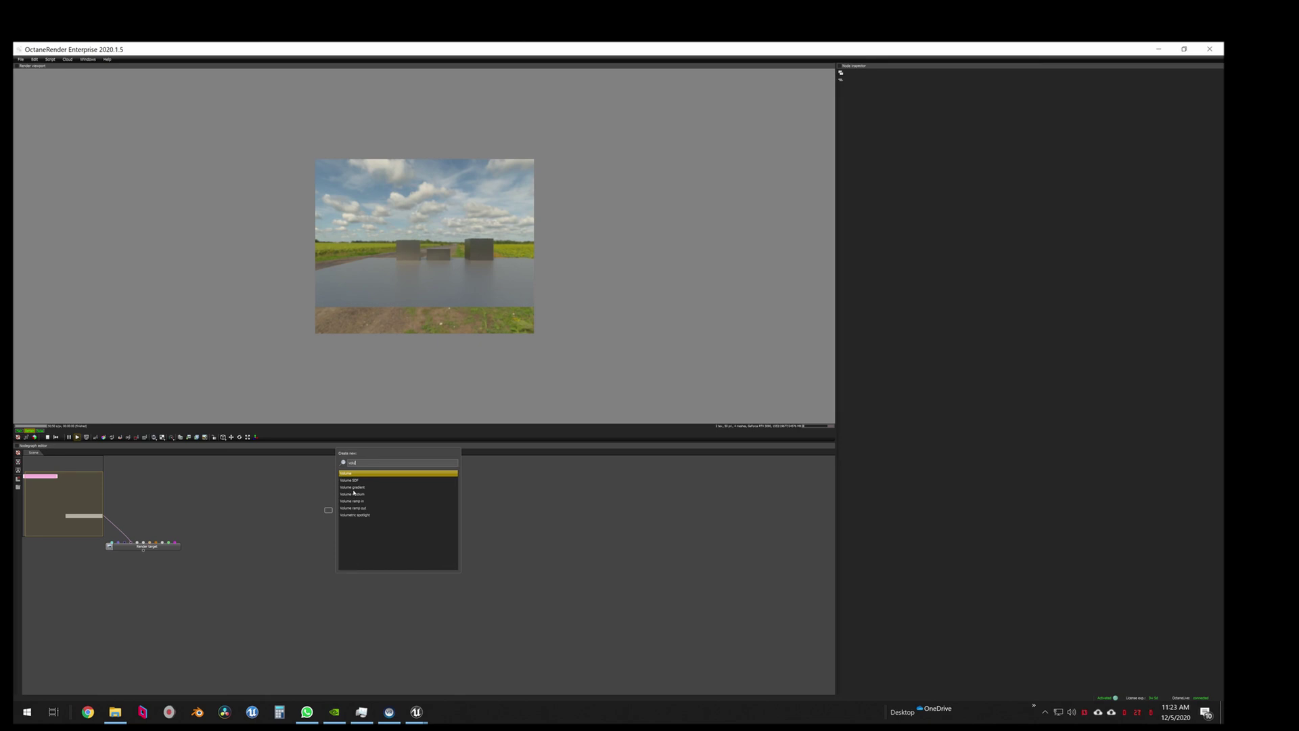
{"action": "key", "text": "Return"}
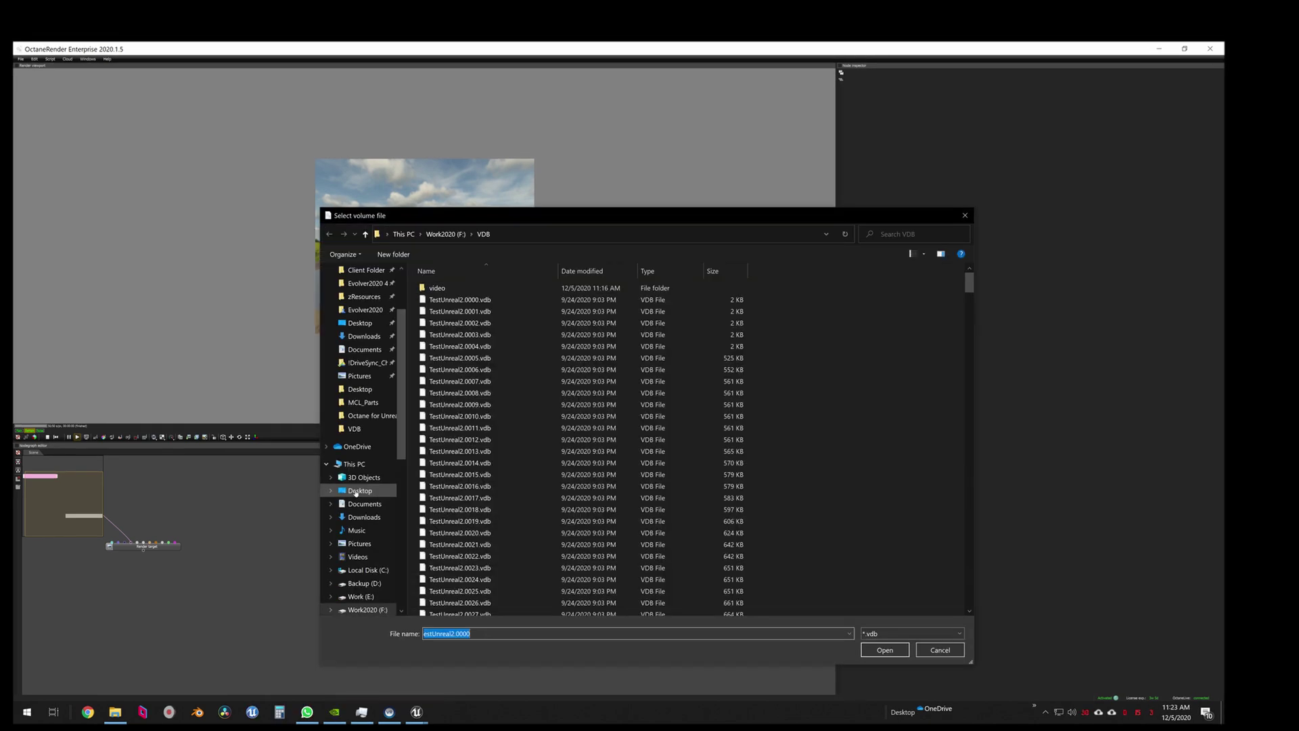
{"action": "scroll", "coordinate": [572, 521], "scroll_direction": "down", "scroll_amount": 20}
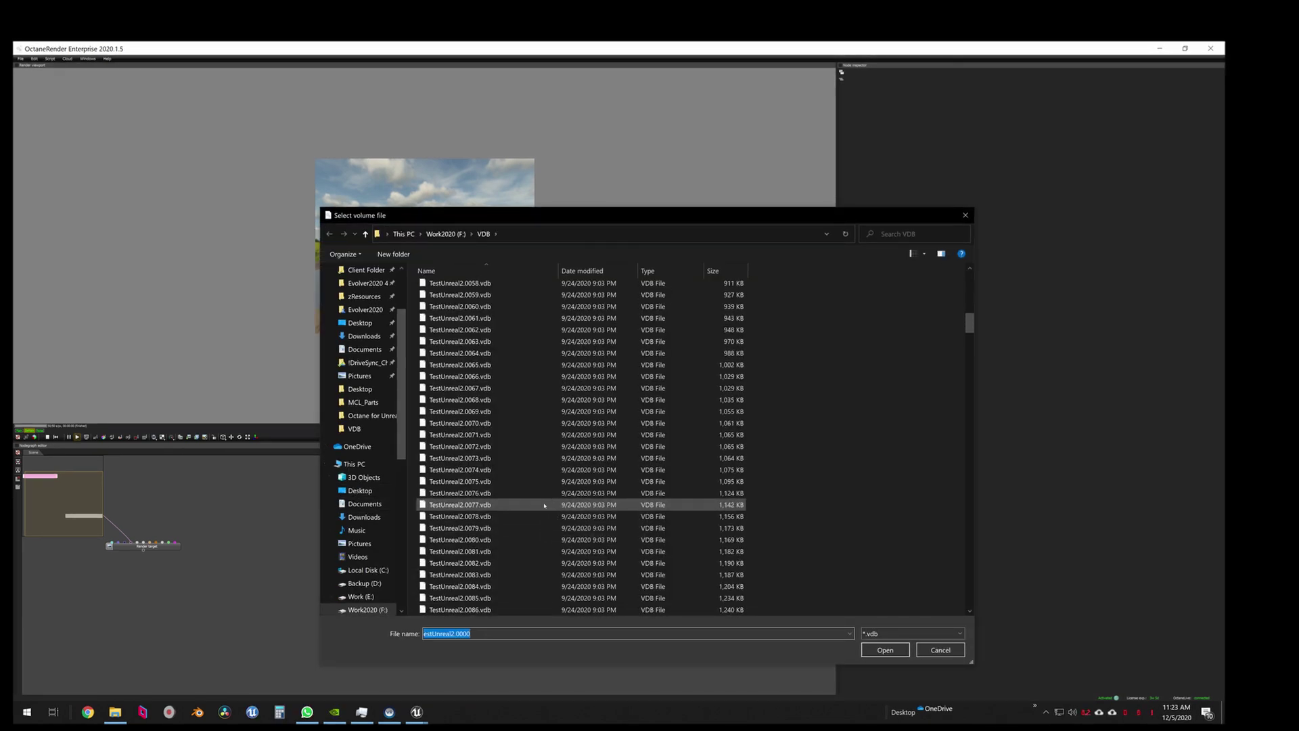
{"action": "left_click", "coordinate": [571, 423]}
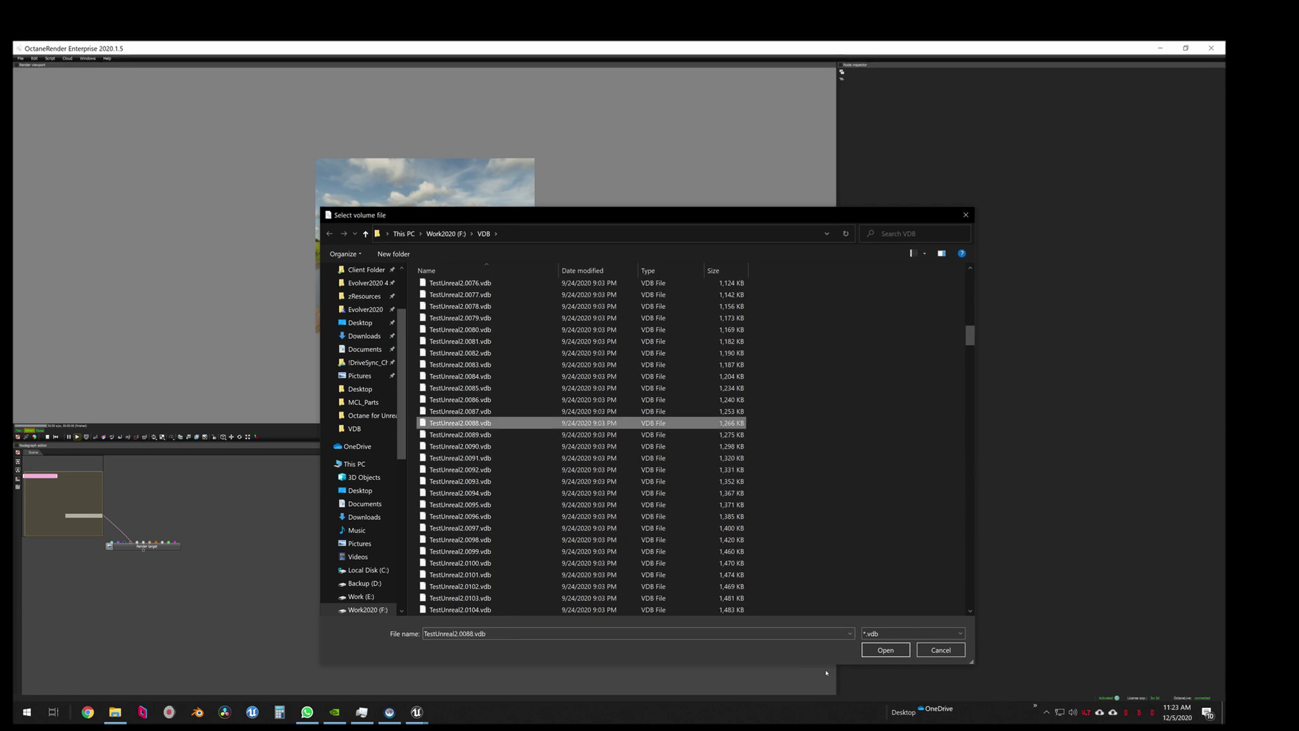
{"action": "left_click", "coordinate": [886, 649]}
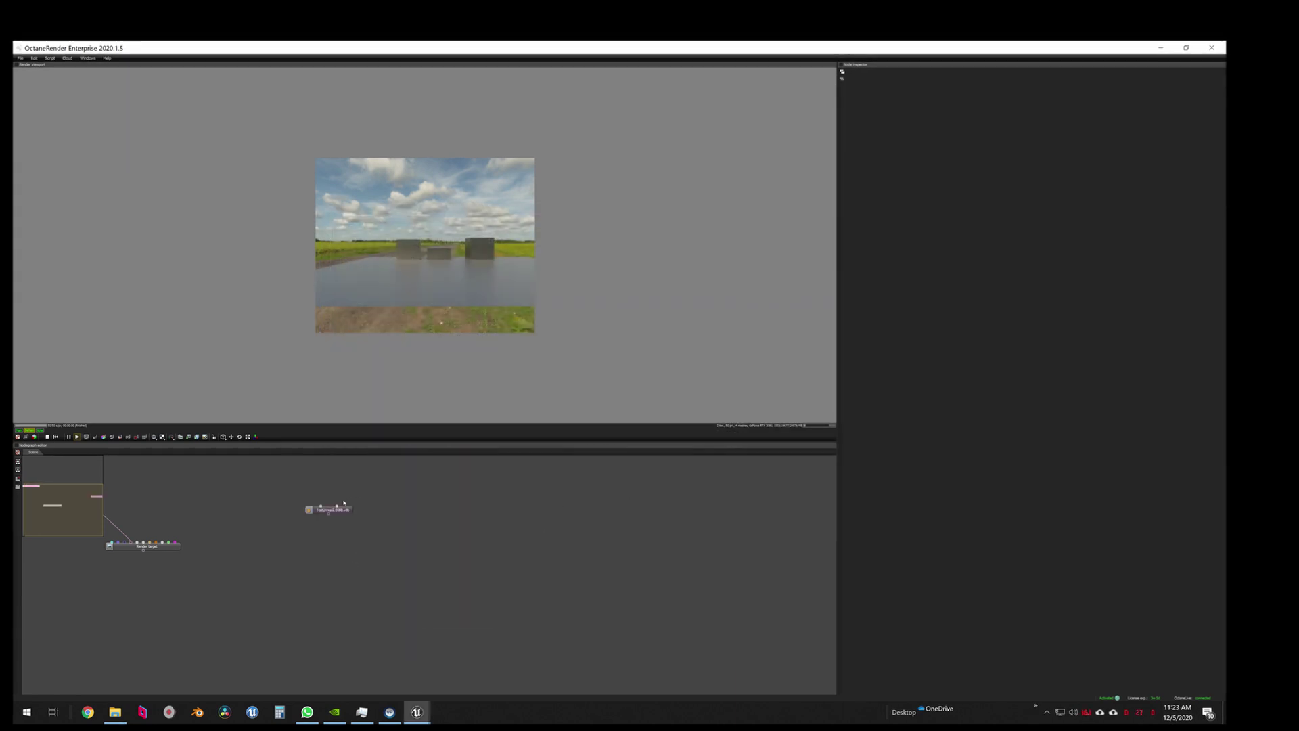
Step: Give the volume node an animation made from every TestUnreal2 VDB file, starting at TestUnreal2.0000.vdb
{"action": "middle_click_drag", "start_coordinate": [403, 482], "coordinate": [397, 502]}
{"action": "left_click", "coordinate": [395, 507]}
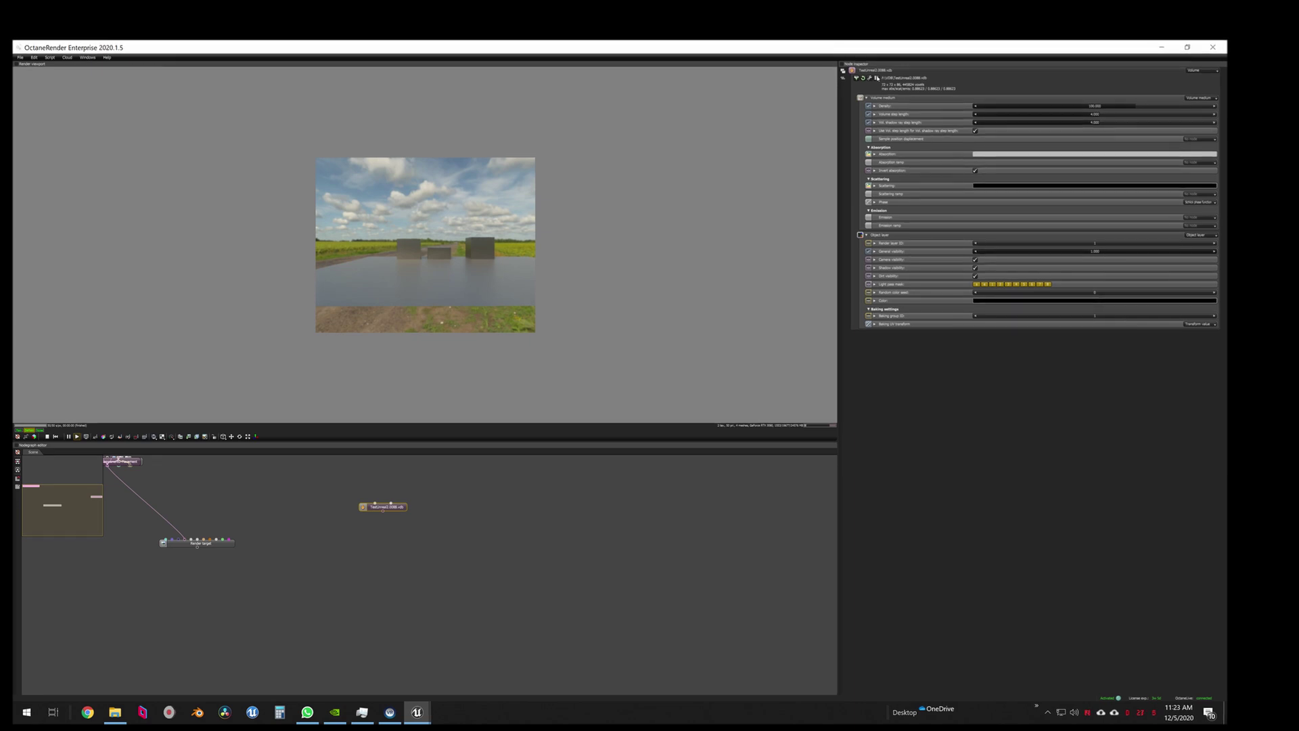
{"action": "left_click", "coordinate": [877, 79]}
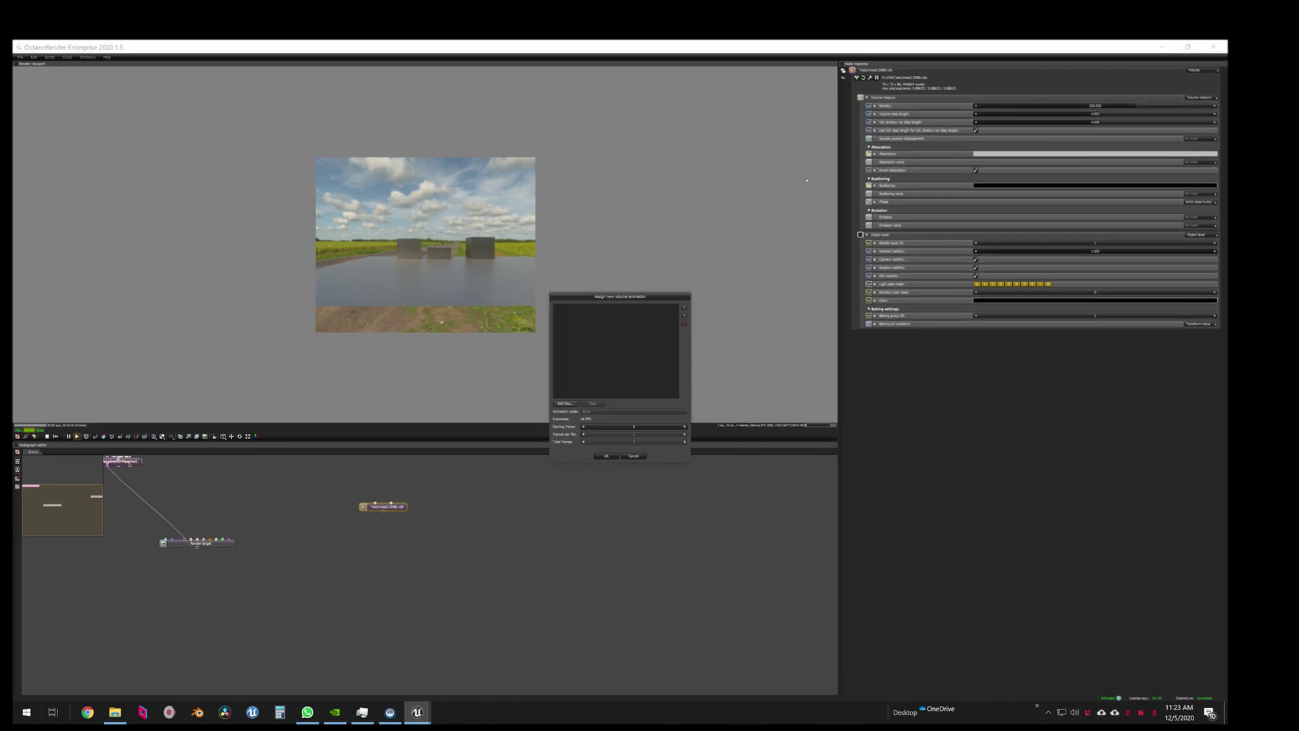
{"action": "left_click", "coordinate": [564, 403]}
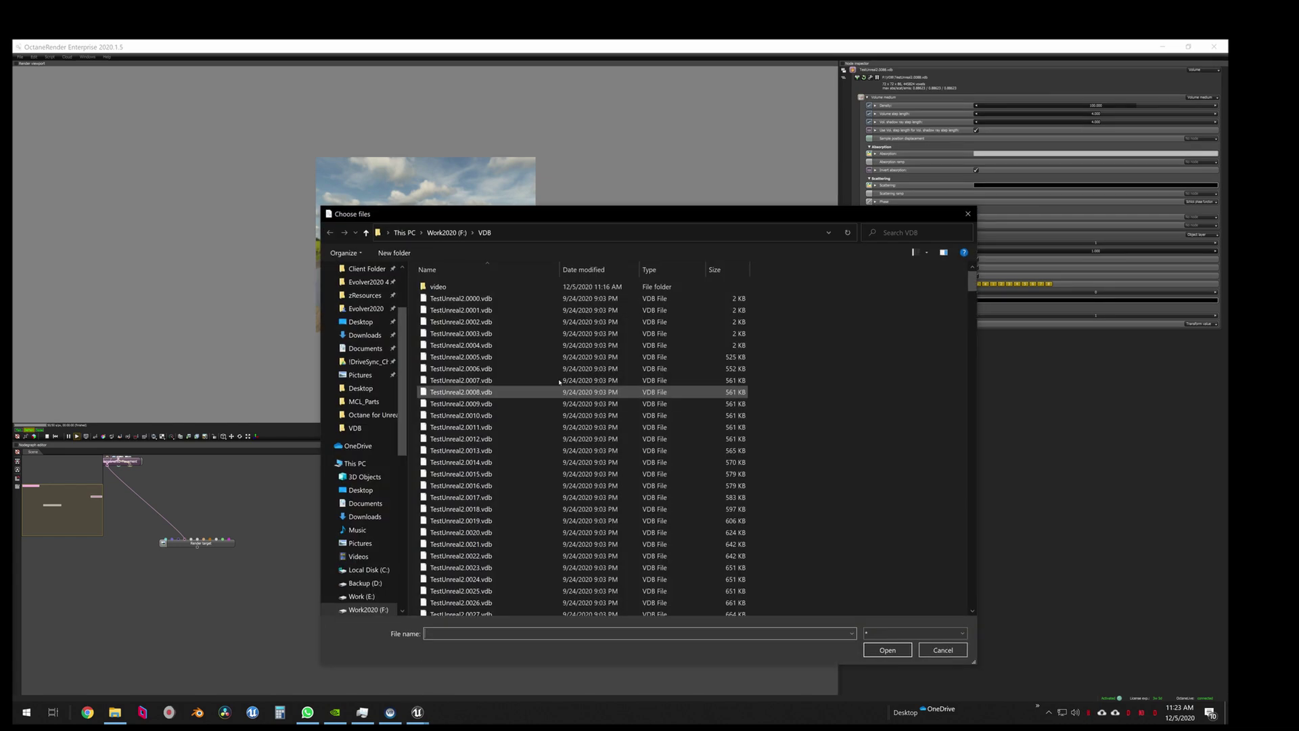
{"action": "left_click", "coordinate": [509, 335]}
{"action": "left_click", "coordinate": [473, 298]}
{"action": "scroll", "coordinate": [487, 474], "scroll_direction": "down", "scroll_amount": 5}
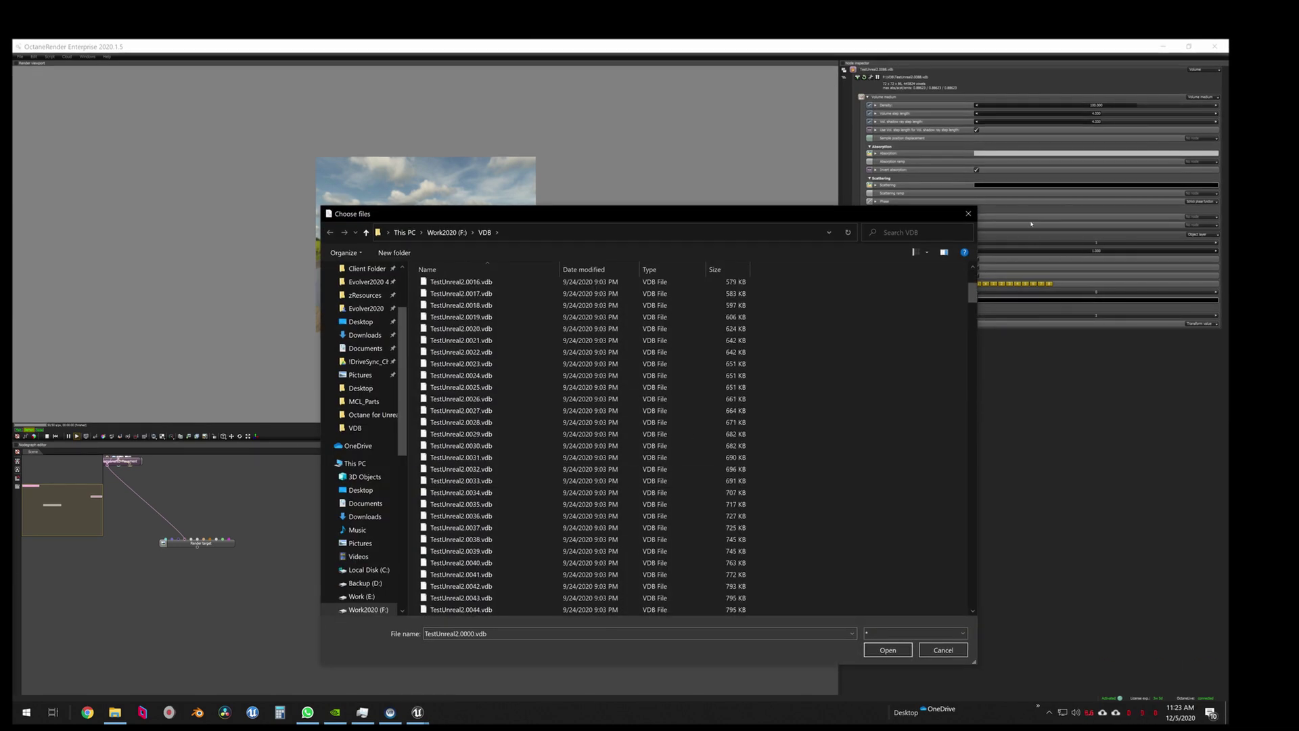
{"action": "left_click_drag", "start_coordinate": [973, 293], "coordinate": [975, 595]}
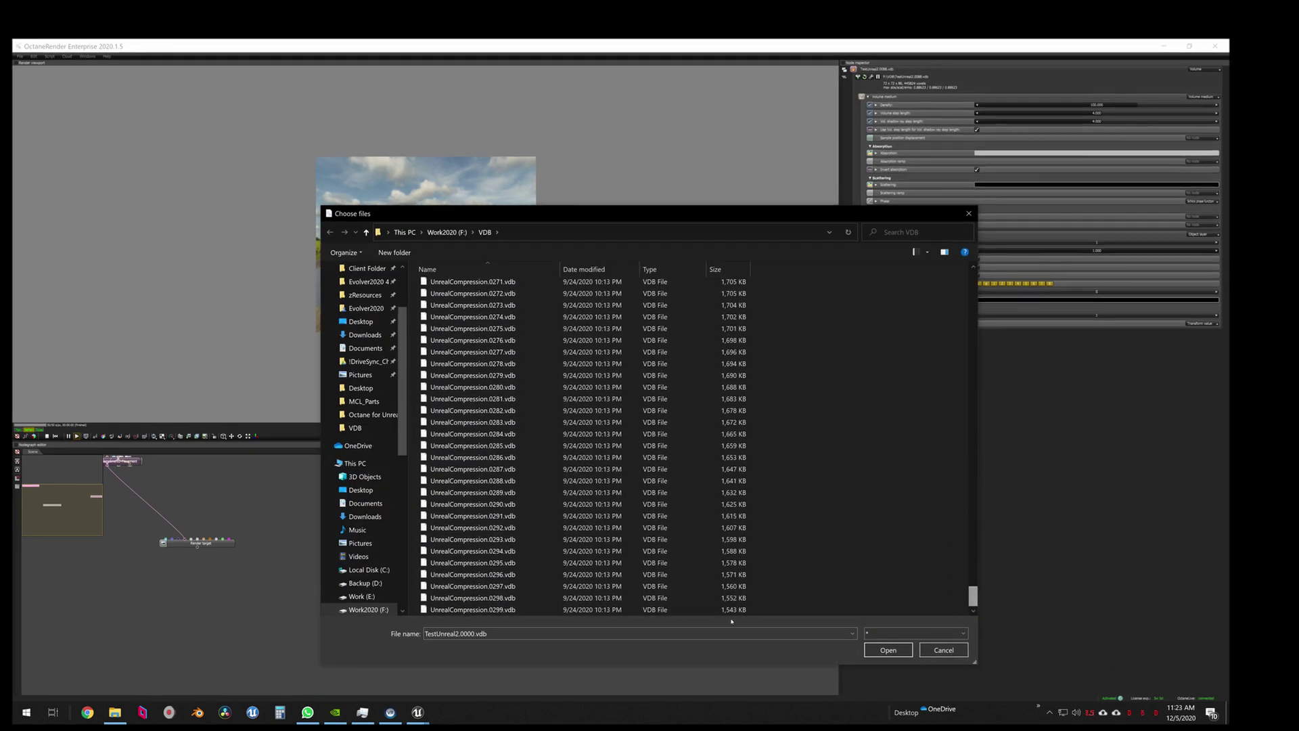
{"action": "left_click", "coordinate": [661, 610], "text": "shift"}
{"action": "left_click", "coordinate": [888, 650]}
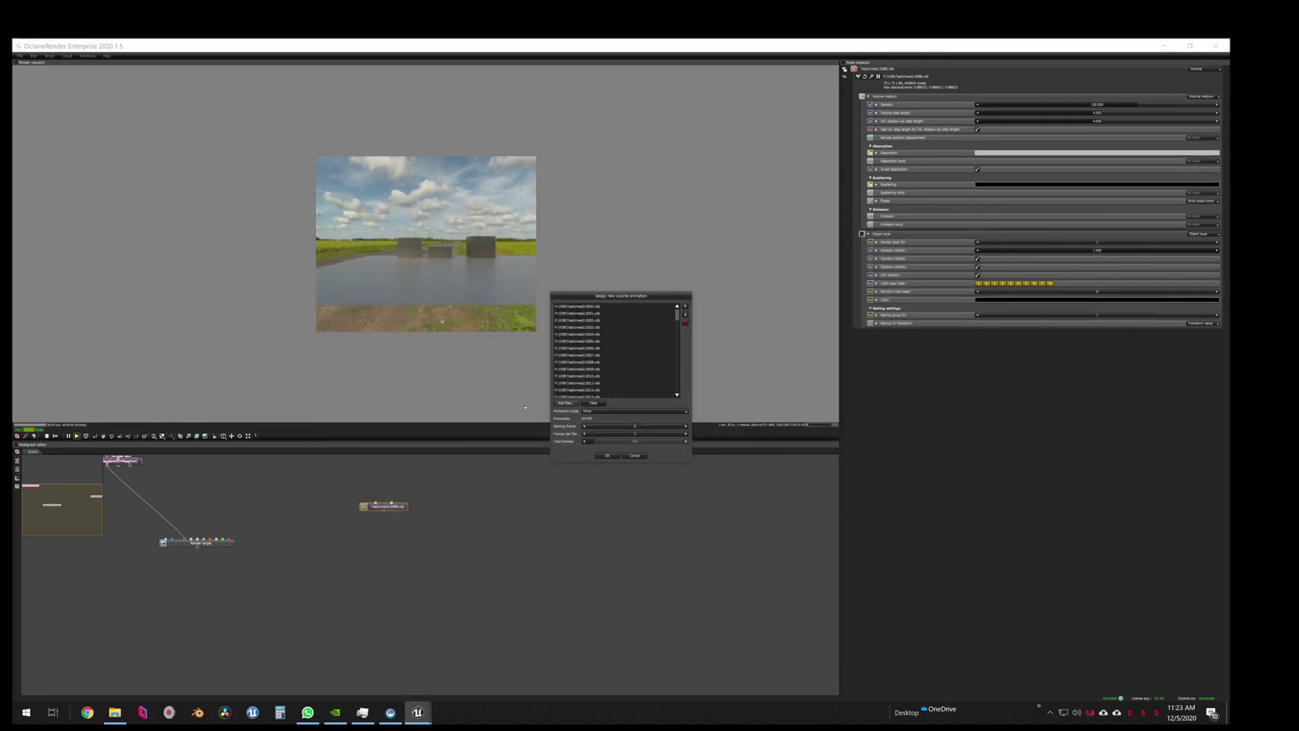
Step: Confirm the animation and map emission to the flames grid at scale 20000, keeping density elsewhere
{"action": "left_click", "coordinate": [608, 456]}
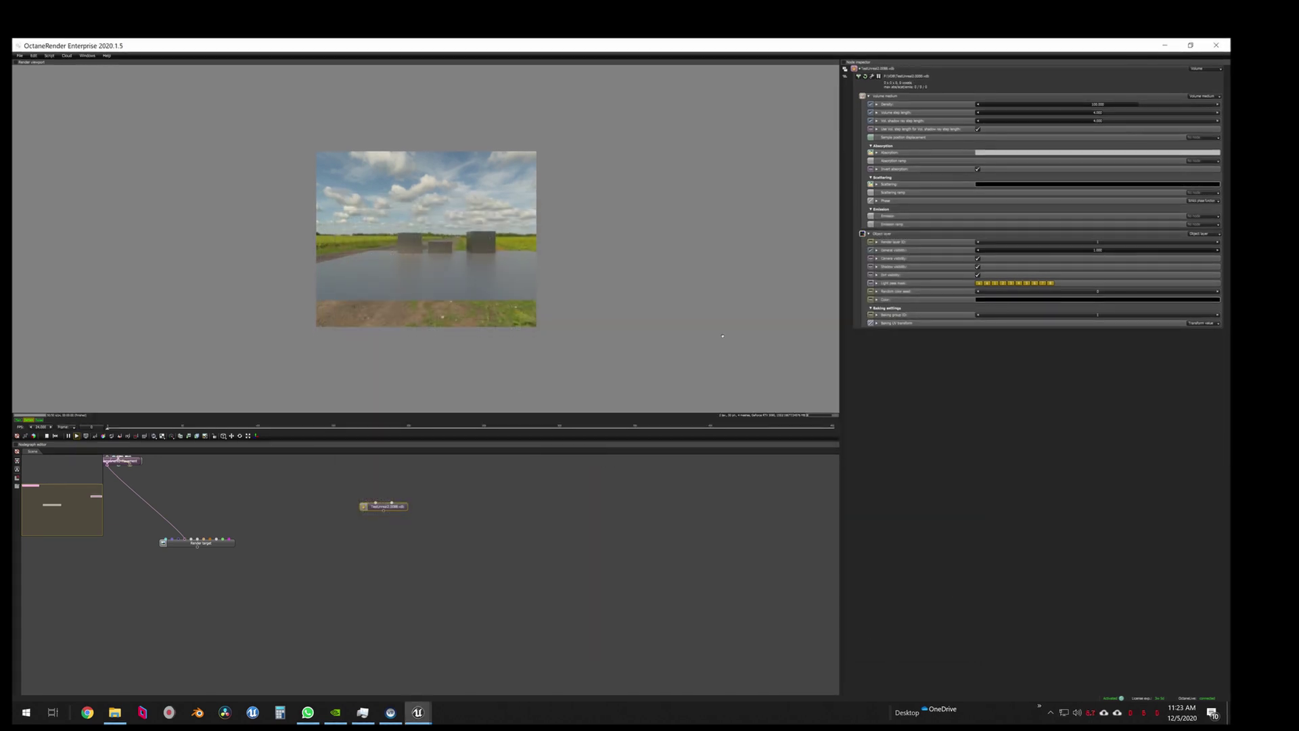
{"action": "left_click", "coordinate": [873, 76]}
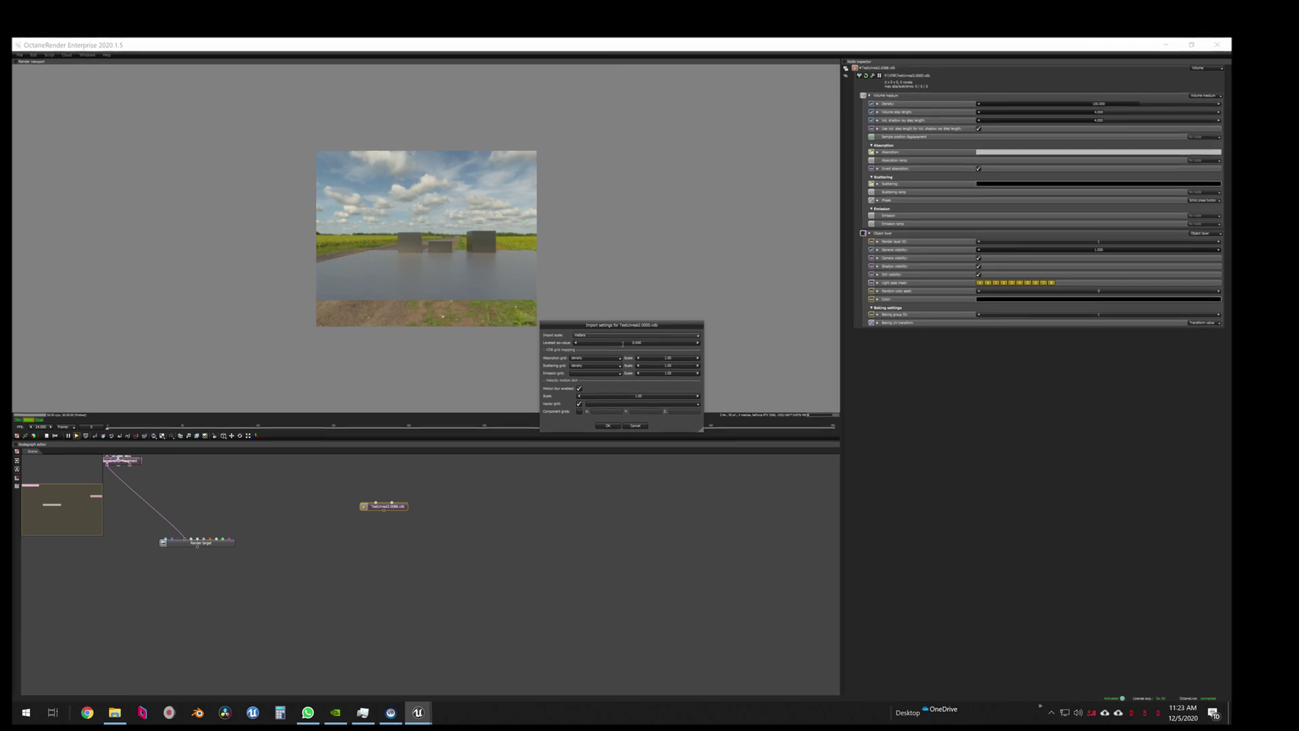
{"action": "left_click", "coordinate": [606, 359]}
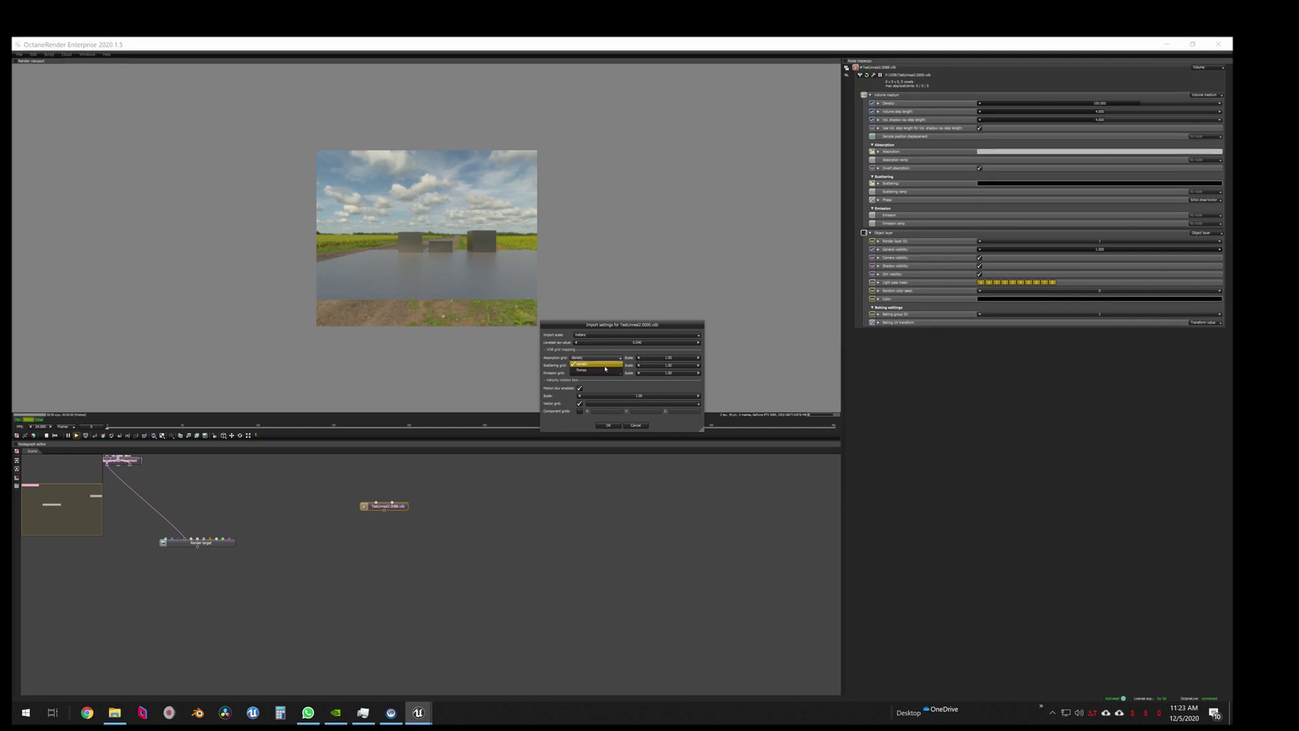
{"action": "left_click", "coordinate": [595, 364]}
{"action": "left_click", "coordinate": [606, 373]}
{"action": "left_click", "coordinate": [606, 373]}
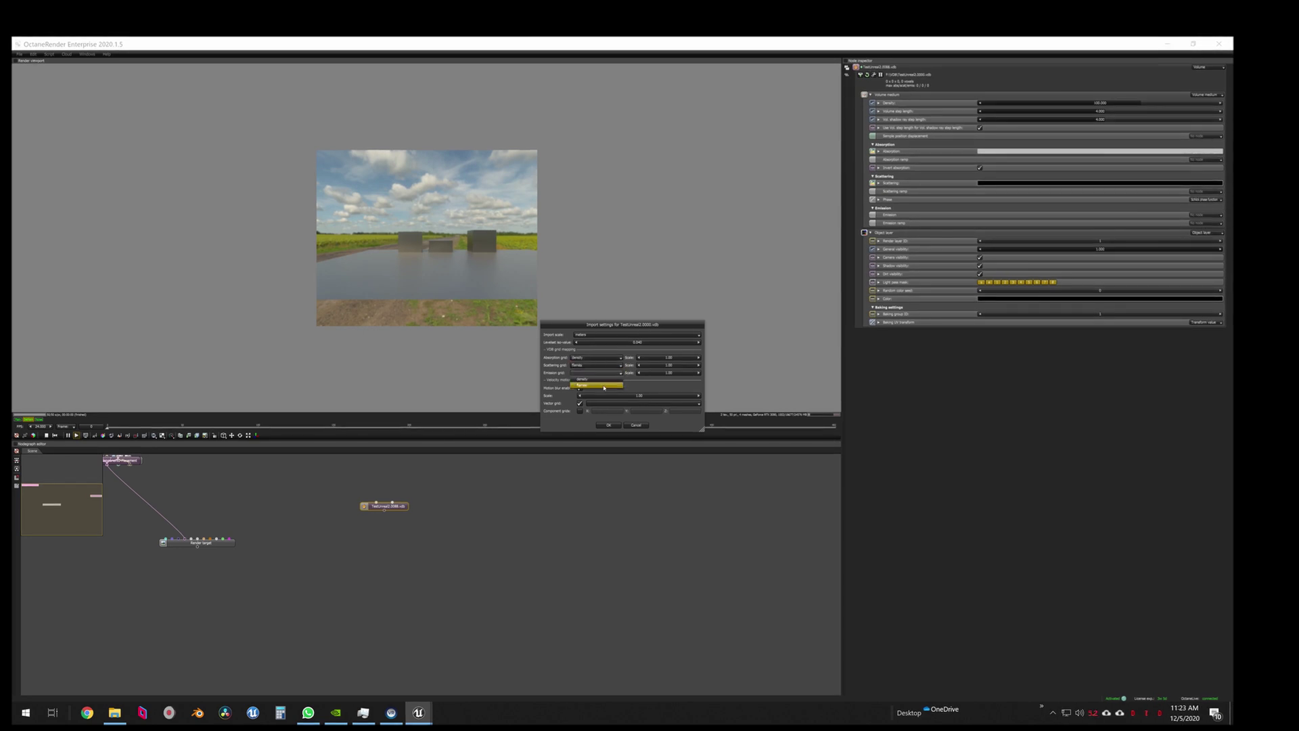
{"action": "left_click", "coordinate": [604, 386]}
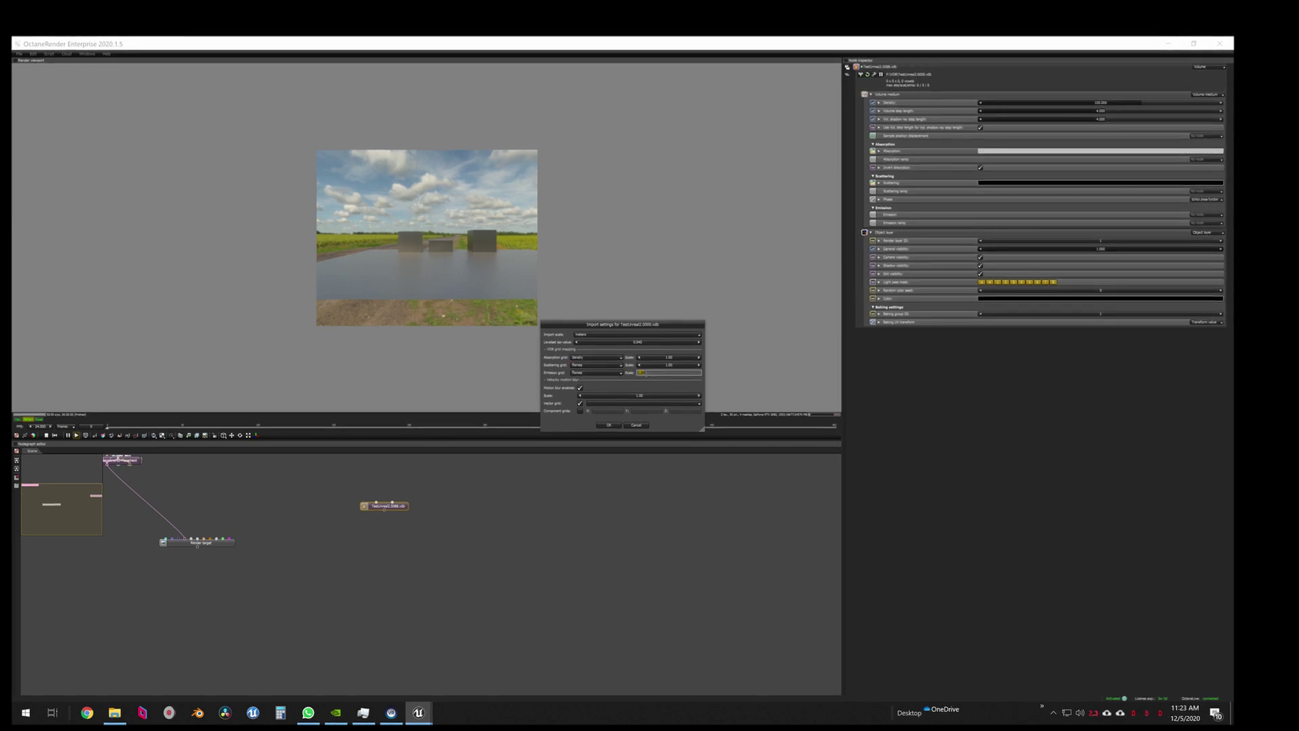
{"action": "type", "text": "1"}
{"action": "key", "text": "Return"}
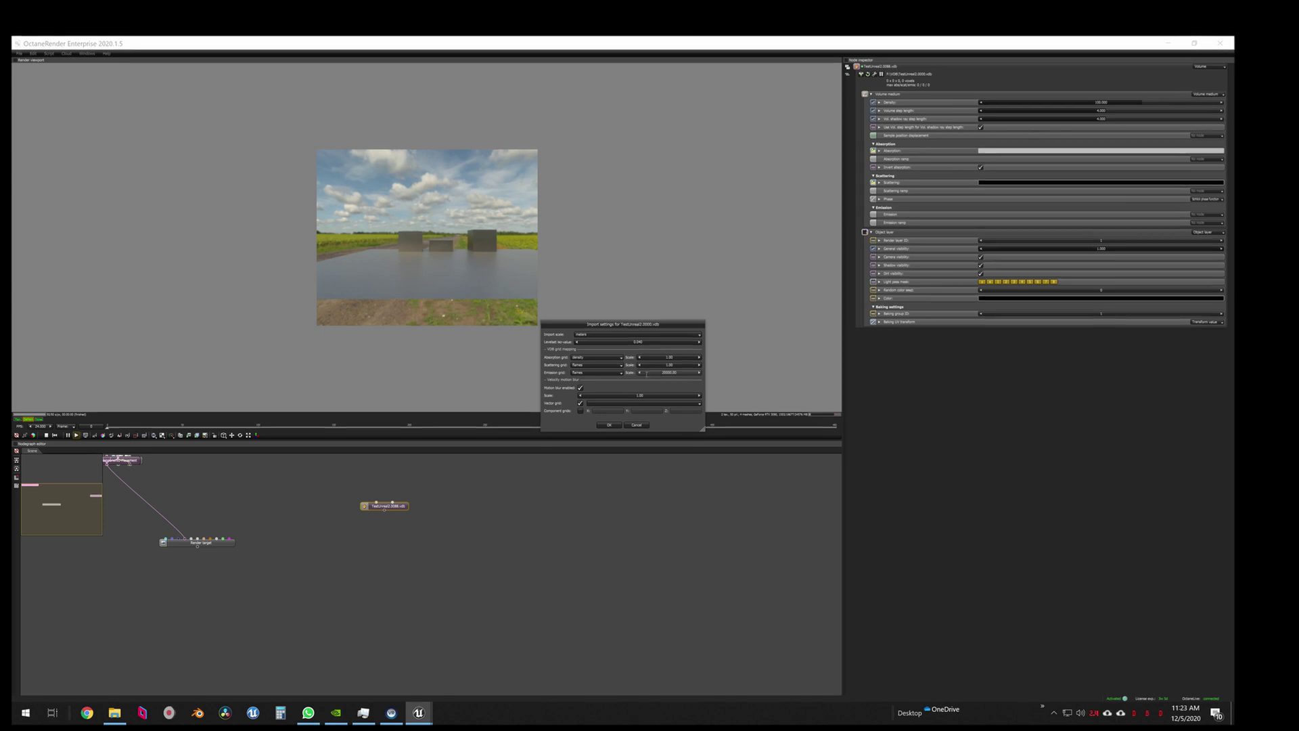
{"action": "left_click", "coordinate": [609, 425]}
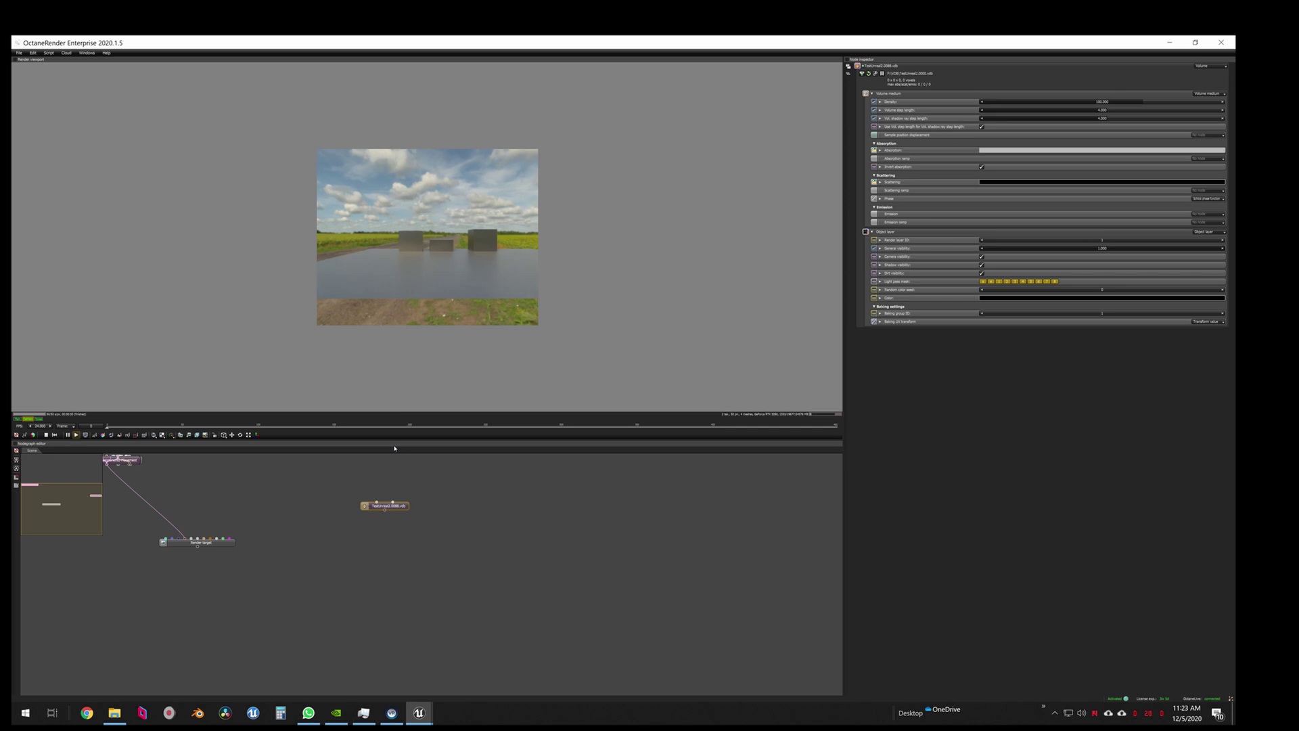
Step: Save the TestUnreal VDB node as the ORBX_Flame.orbx package
{"action": "right_click", "coordinate": [398, 508]}
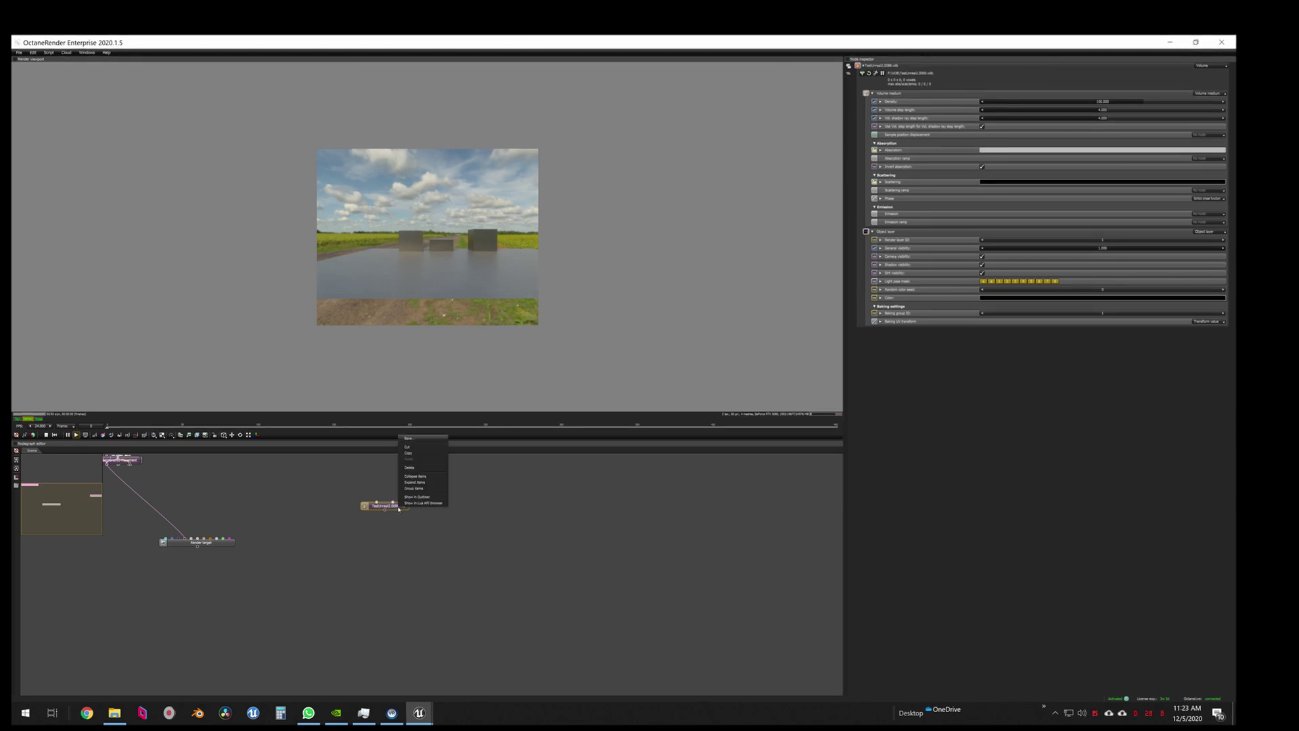
{"action": "left_click", "coordinate": [438, 439]}
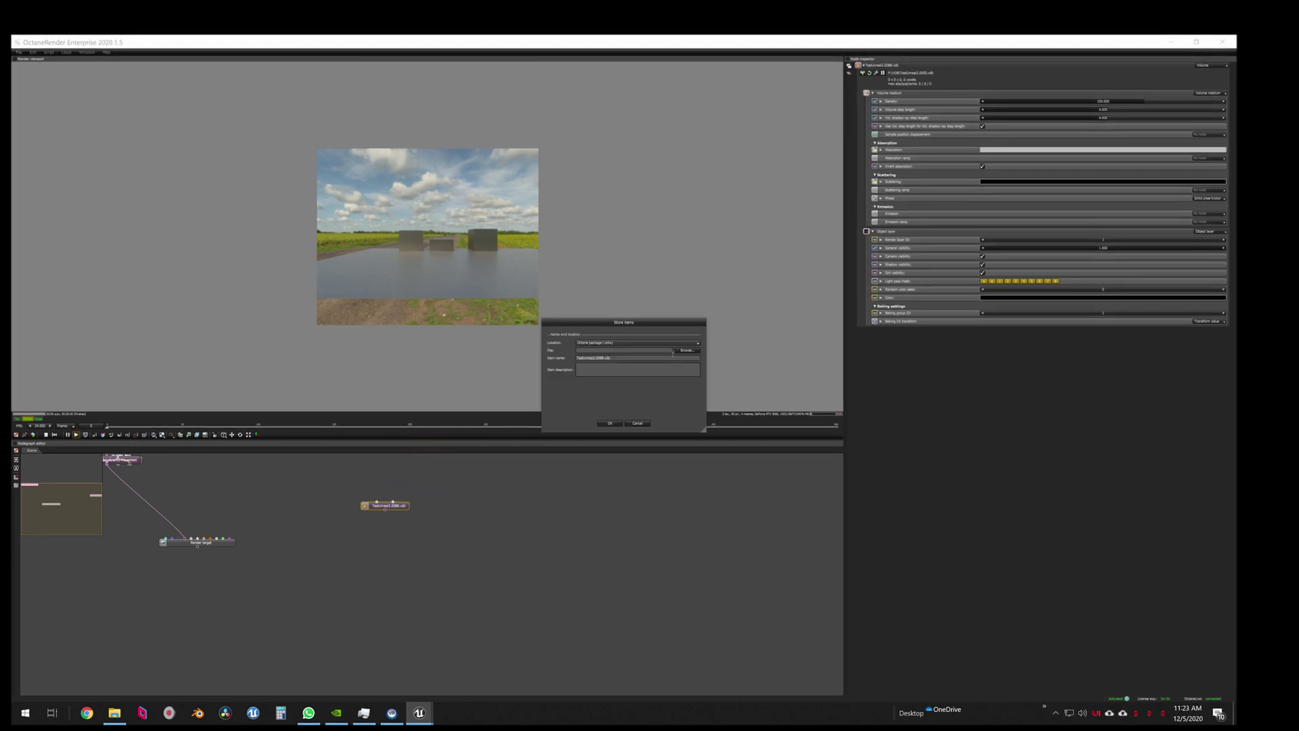
{"action": "left_click", "coordinate": [609, 424]}
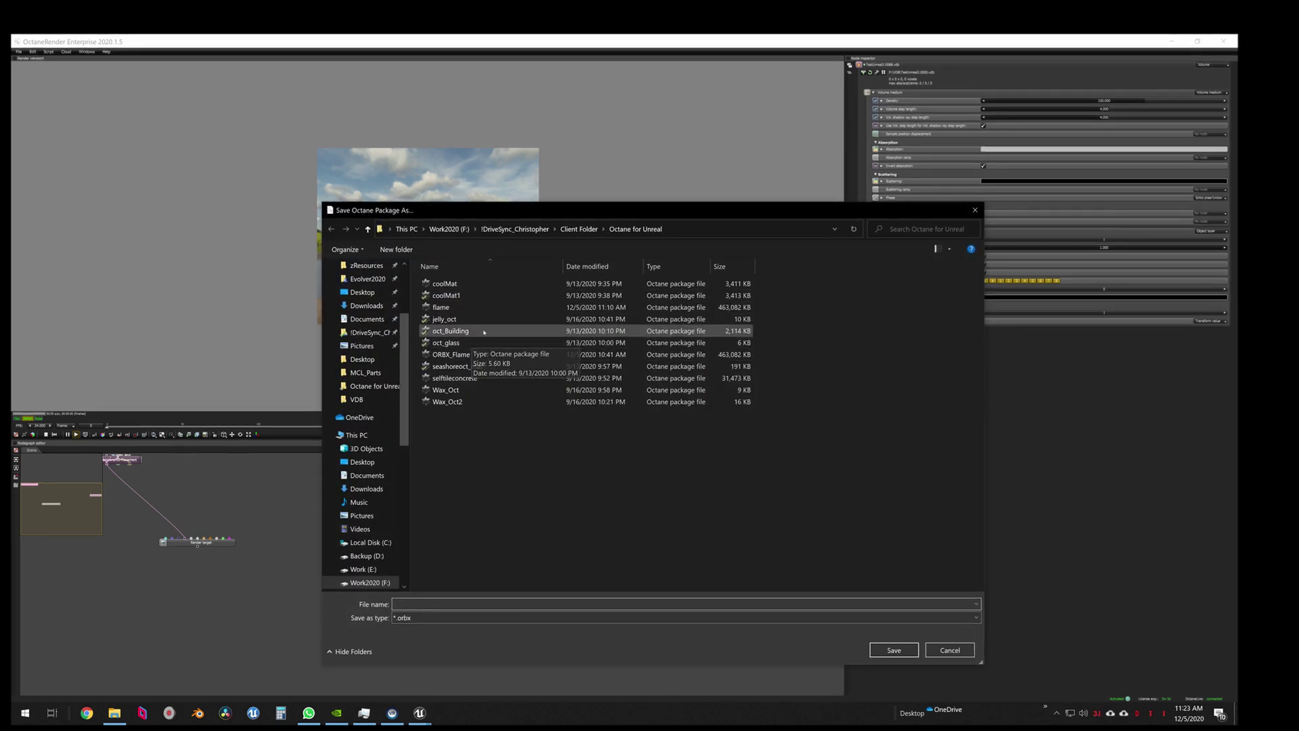
{"action": "left_click", "coordinate": [473, 354]}
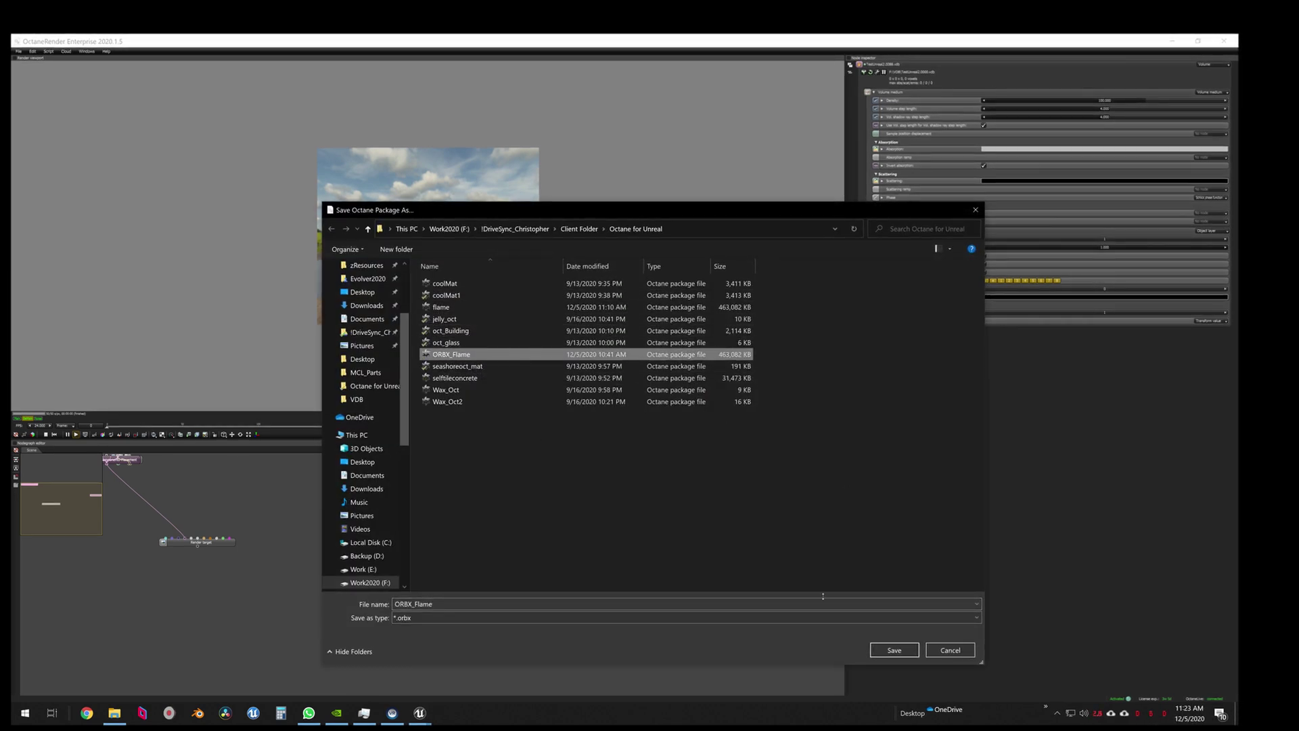
{"action": "left_click", "coordinate": [894, 650]}
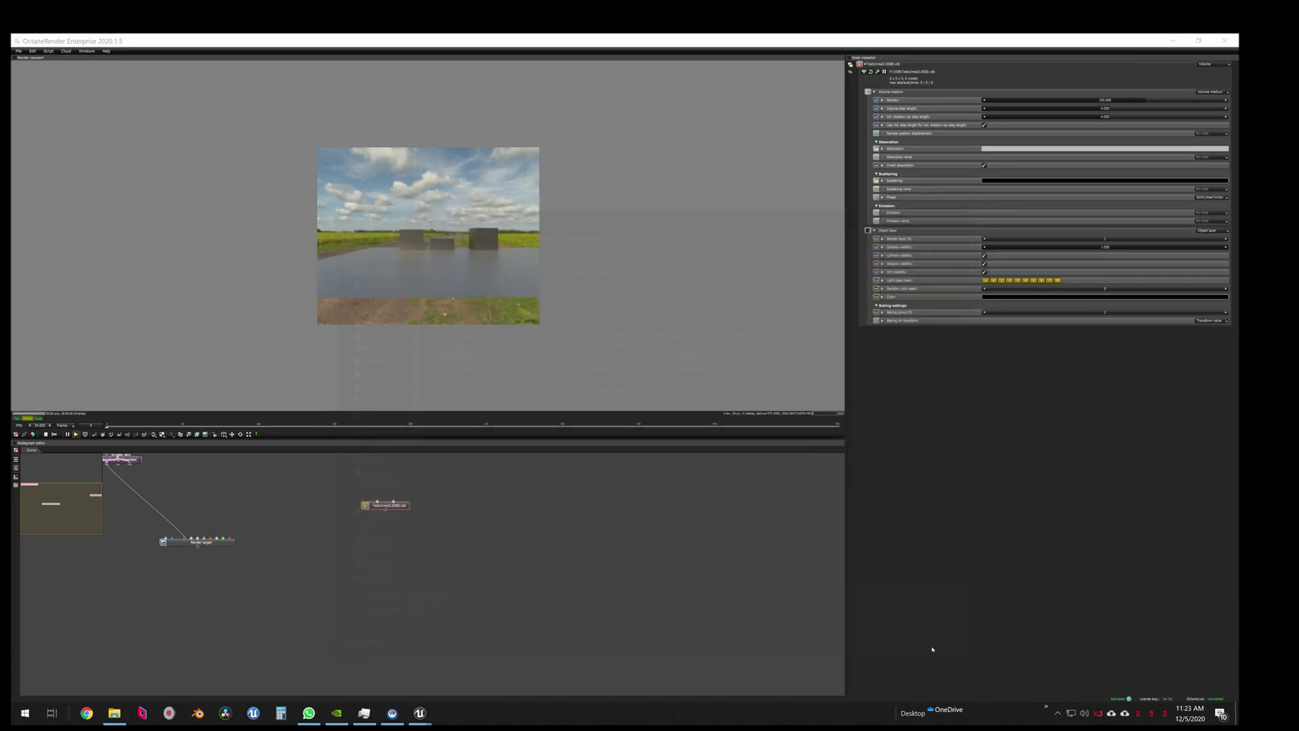
{"action": "left_click", "coordinate": [640, 423]}
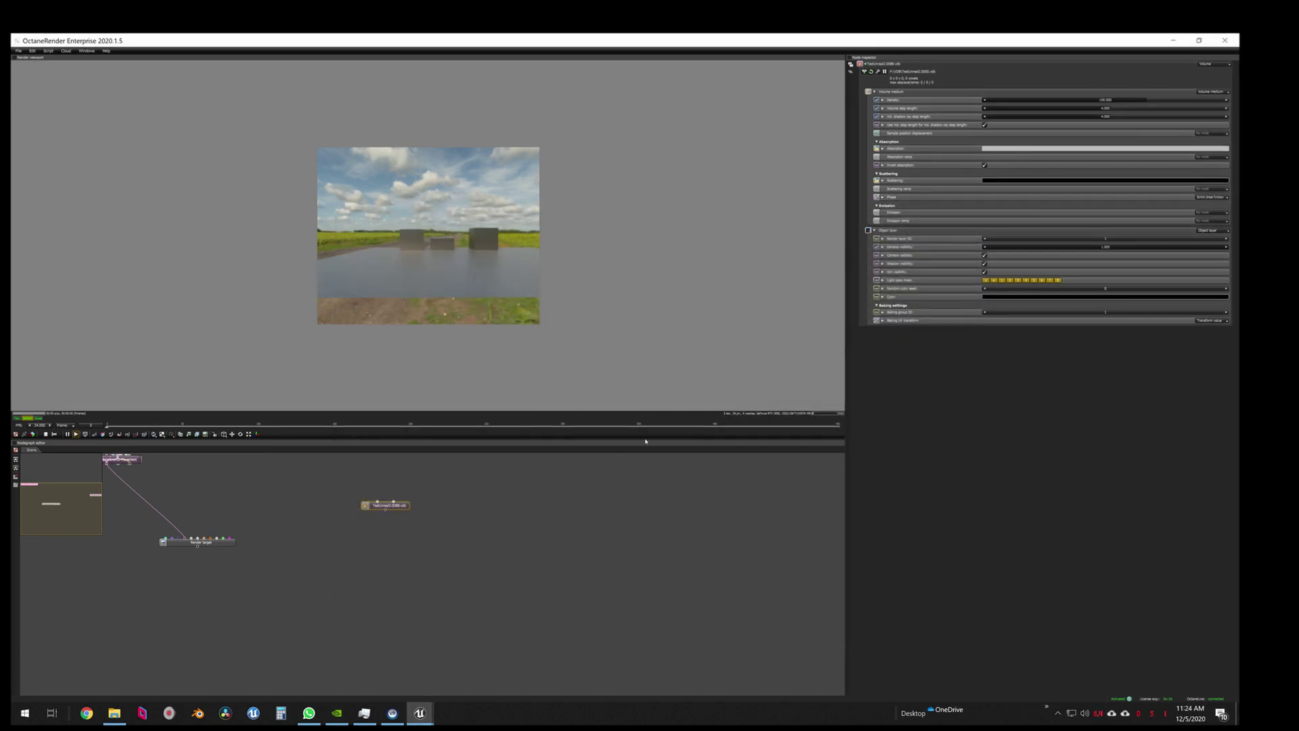
Step: Delete the TestUnreal VDB node from the node graph
{"action": "left_click", "coordinate": [431, 522]}
{"action": "left_click", "coordinate": [369, 505]}
{"action": "key", "text": "Delete"}
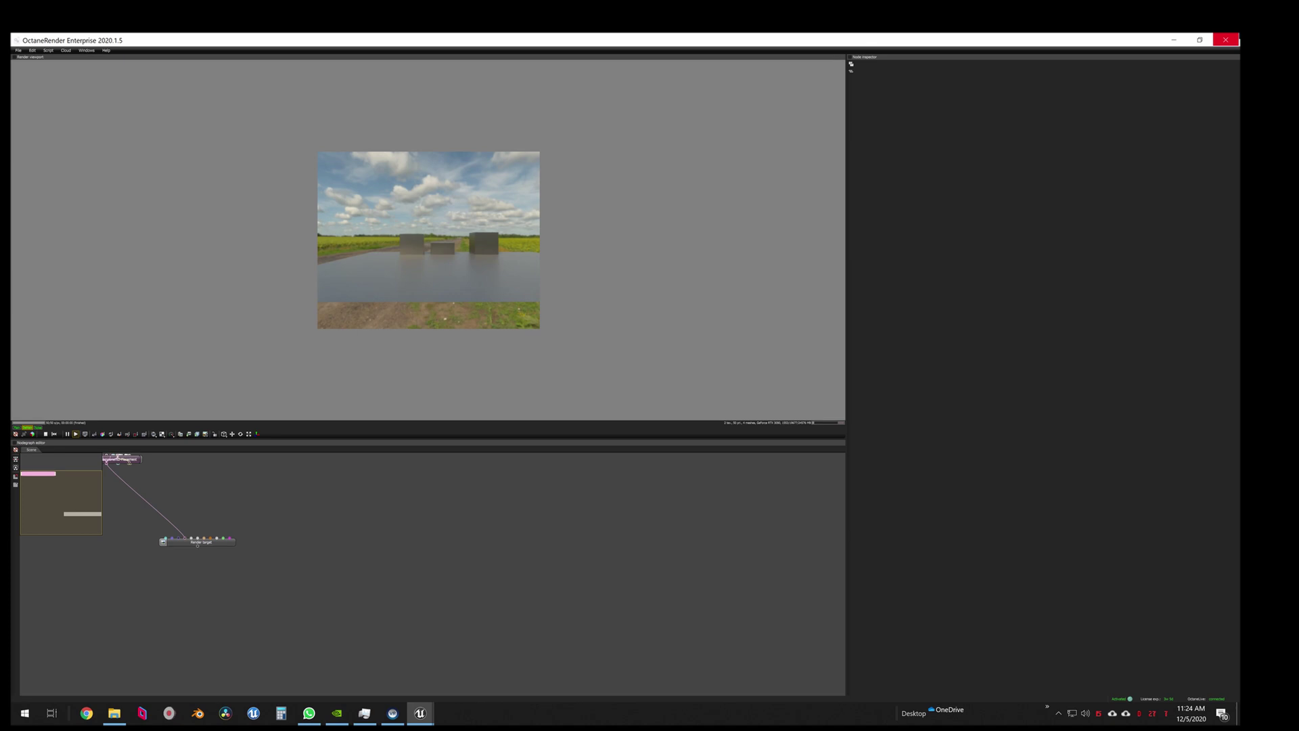
Step: Close Octane Standalone and use Octane's Import ORBX scene as proxy
{"action": "left_click", "coordinate": [1235, 40]}
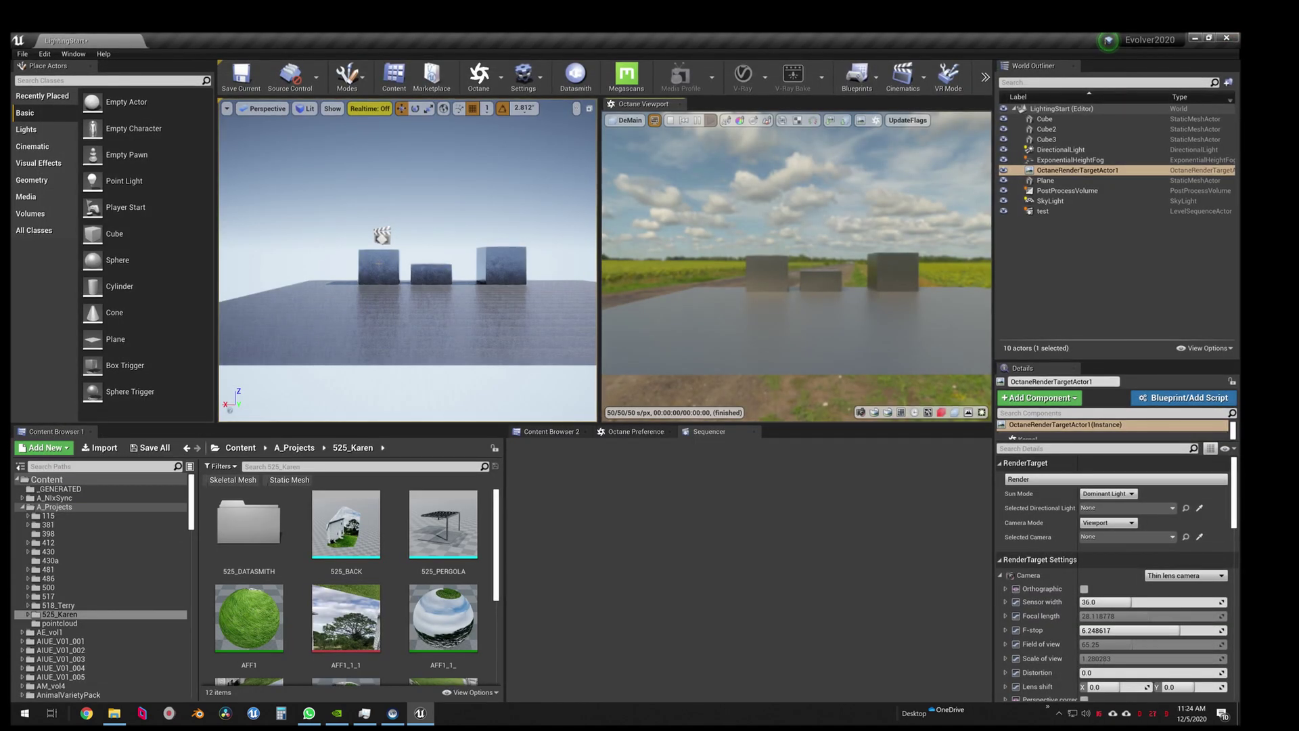
{"action": "left_click", "coordinate": [501, 77]}
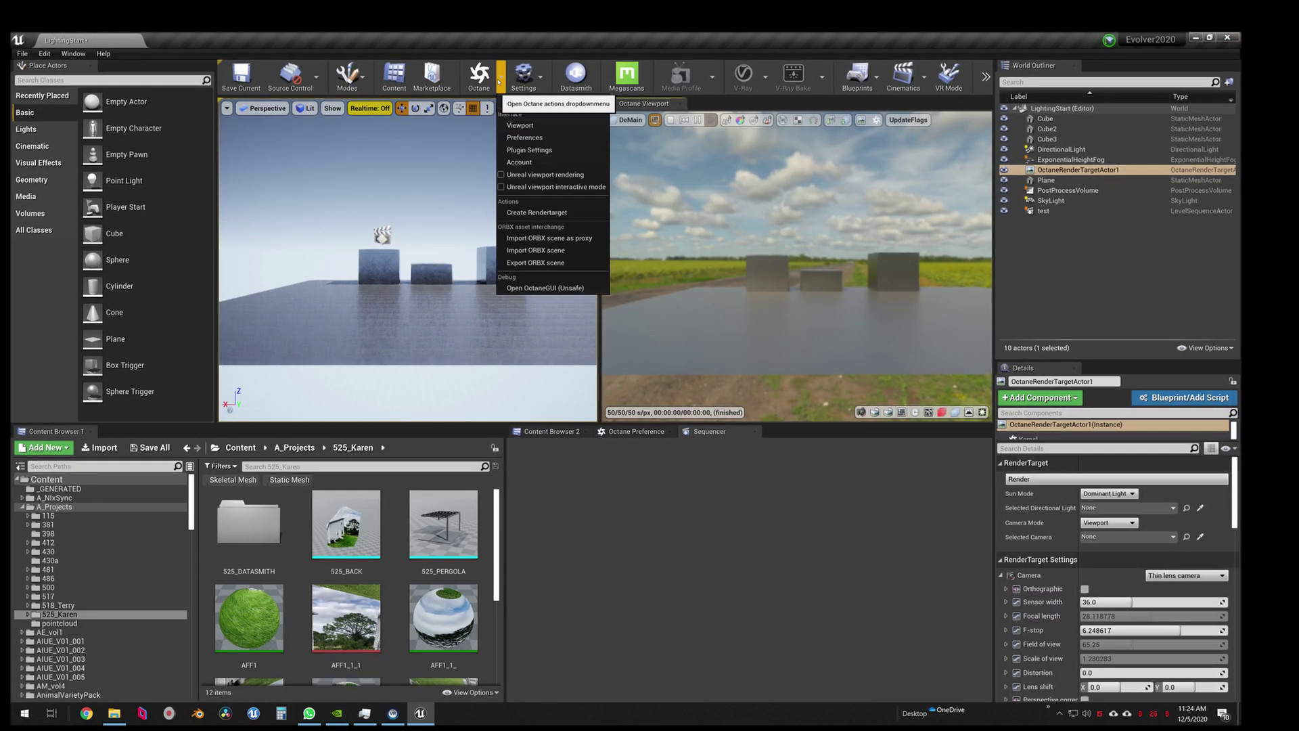
{"action": "left_click", "coordinate": [540, 239]}
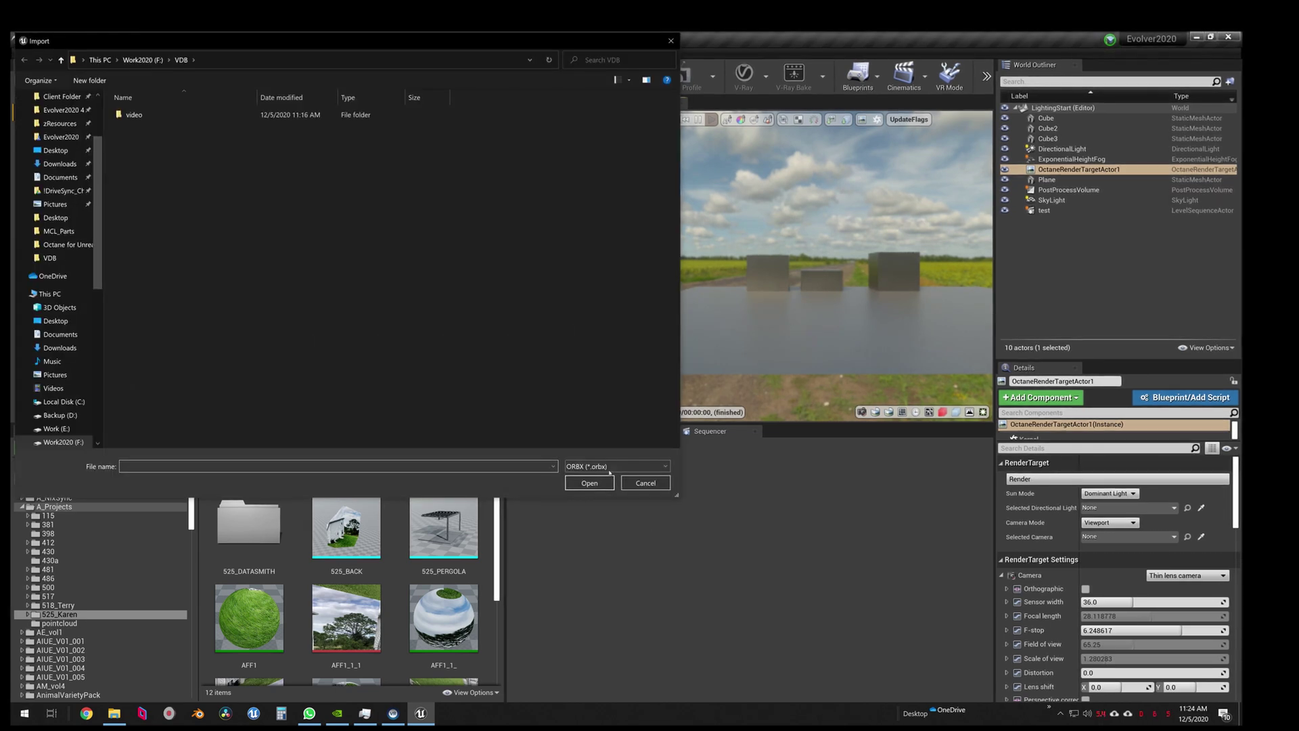
{"action": "left_click", "coordinate": [645, 482]}
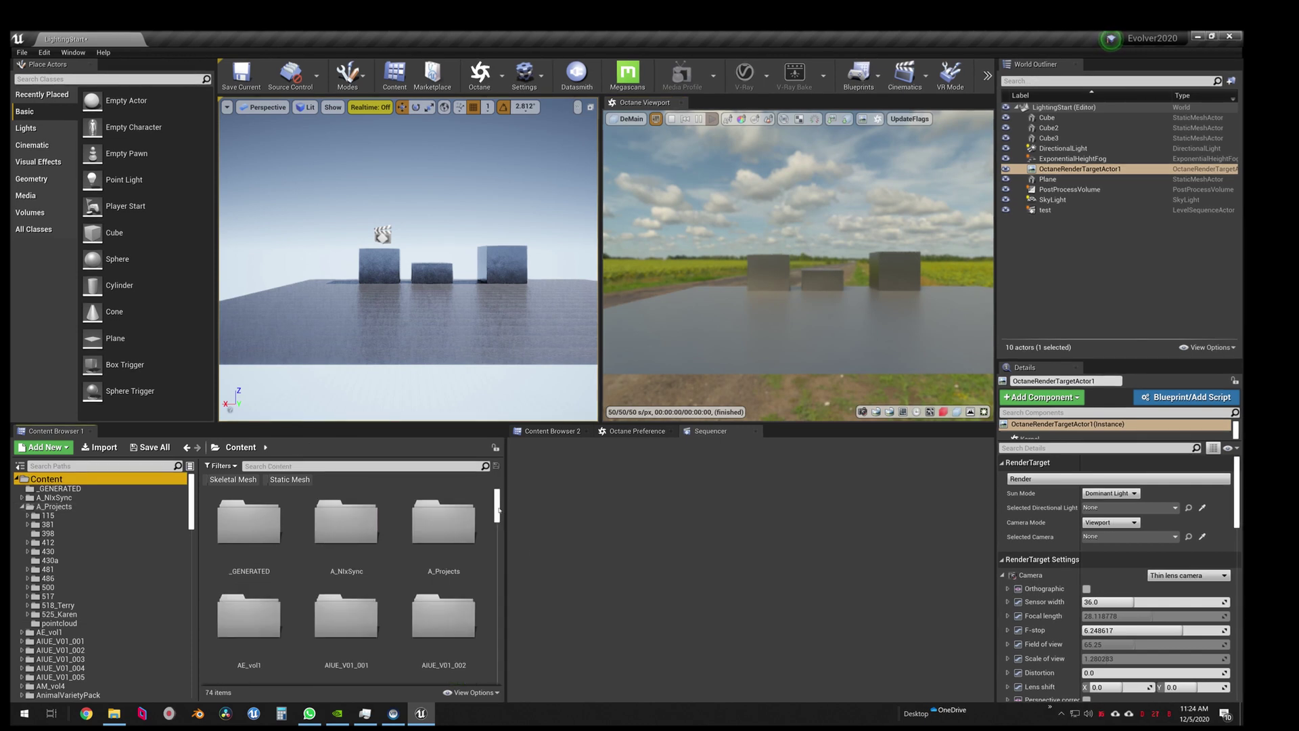
Step: Place the ORBX_Flame proxy among the cubes and frame it in view
{"action": "left_click_drag", "start_coordinate": [346, 623], "coordinate": [442, 296]}
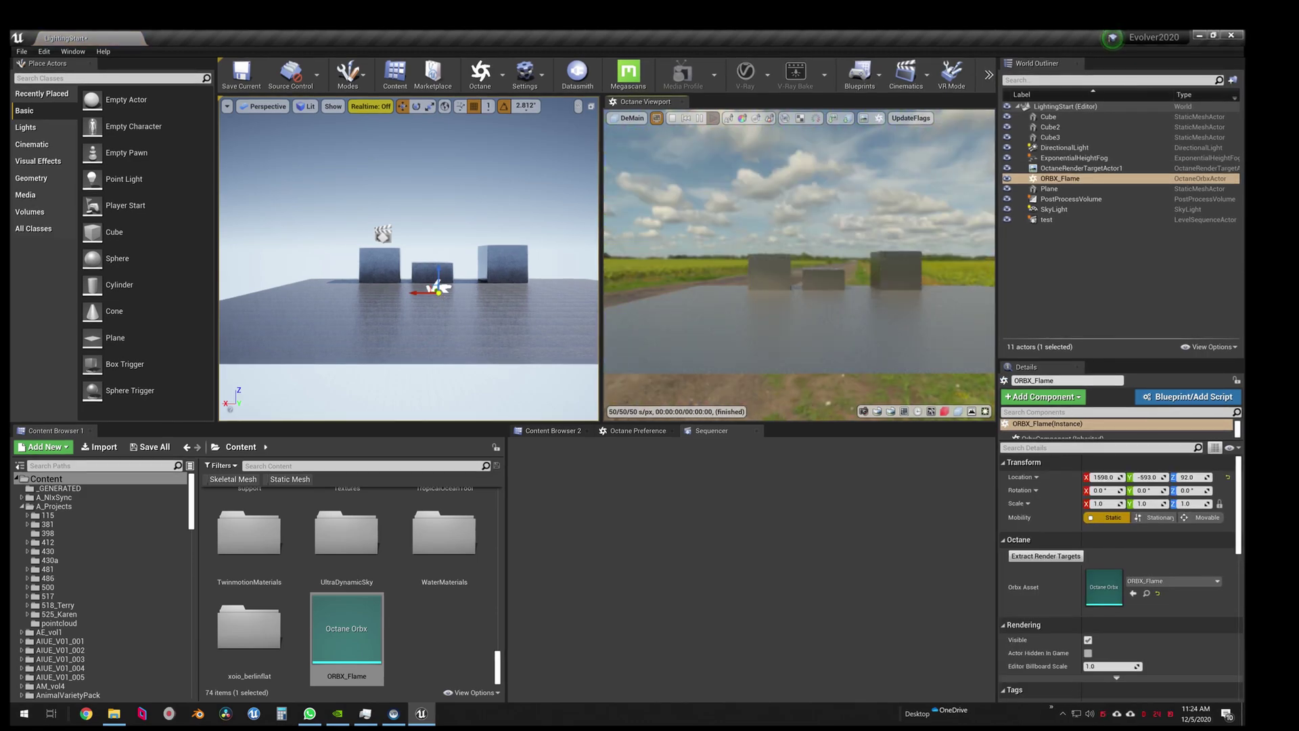
{"action": "right_click_drag", "start_coordinate": [468, 319], "coordinate": [433, 265]}
{"action": "key", "text": "f"}
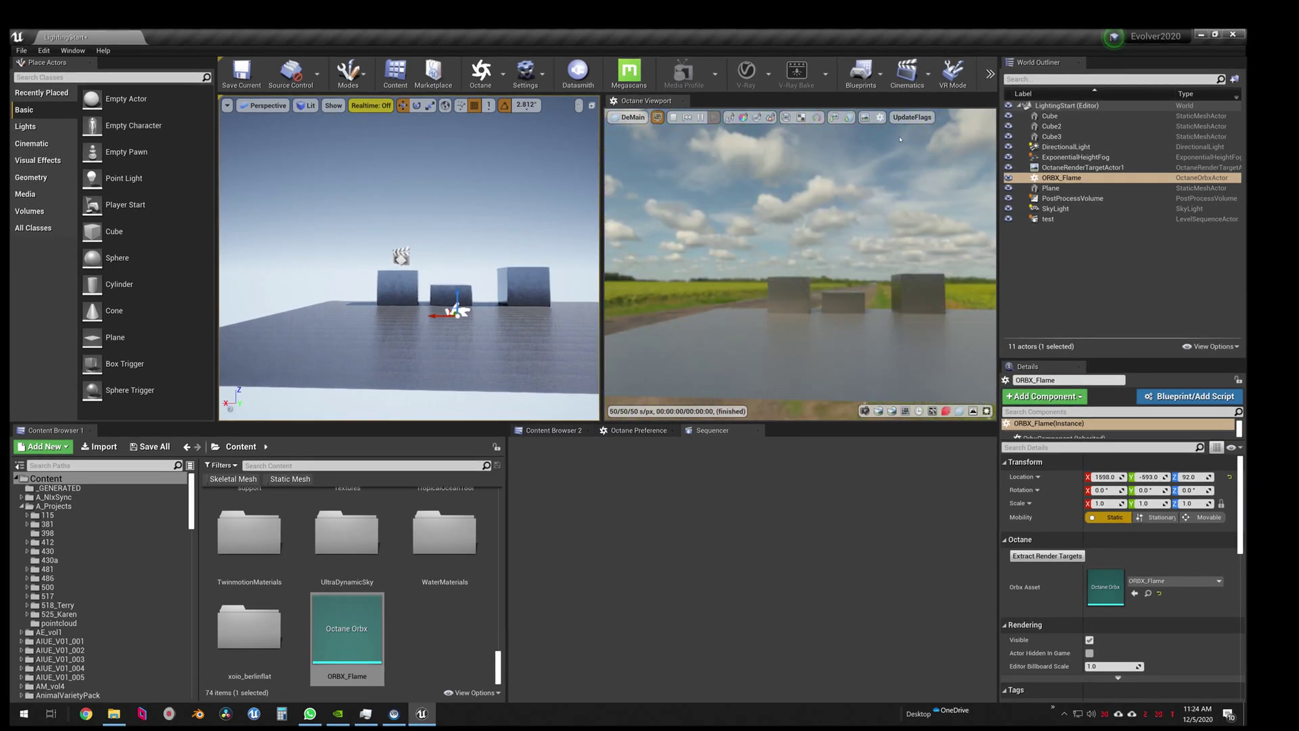
{"action": "left_click", "coordinate": [880, 118]}
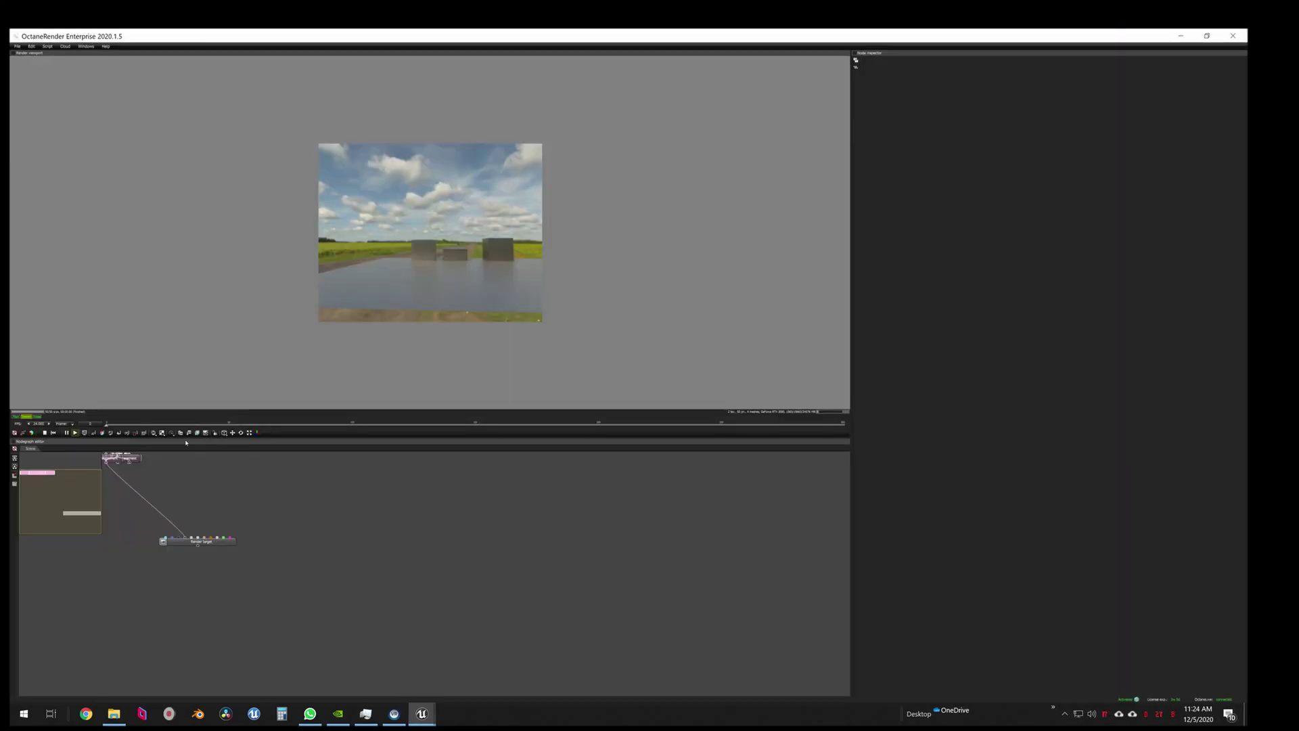
{"action": "left_click", "coordinate": [247, 424]}
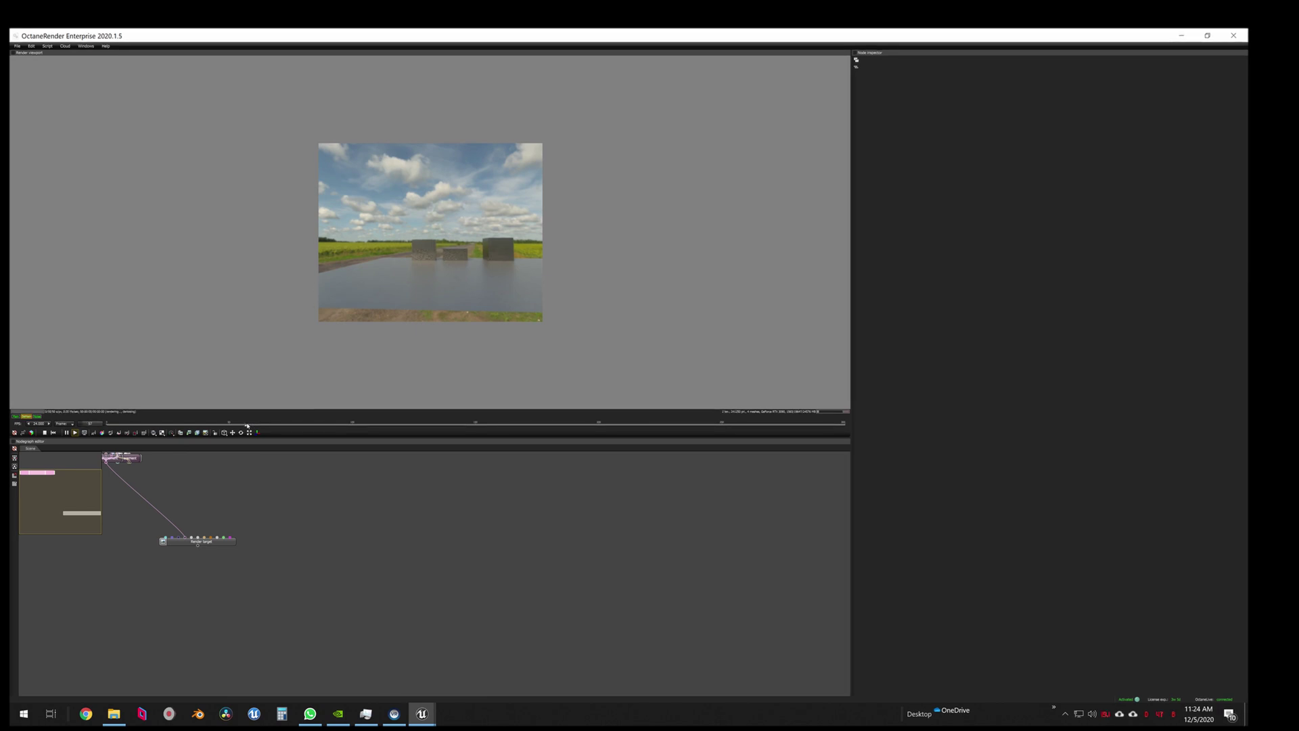
{"action": "left_click", "coordinate": [1234, 35]}
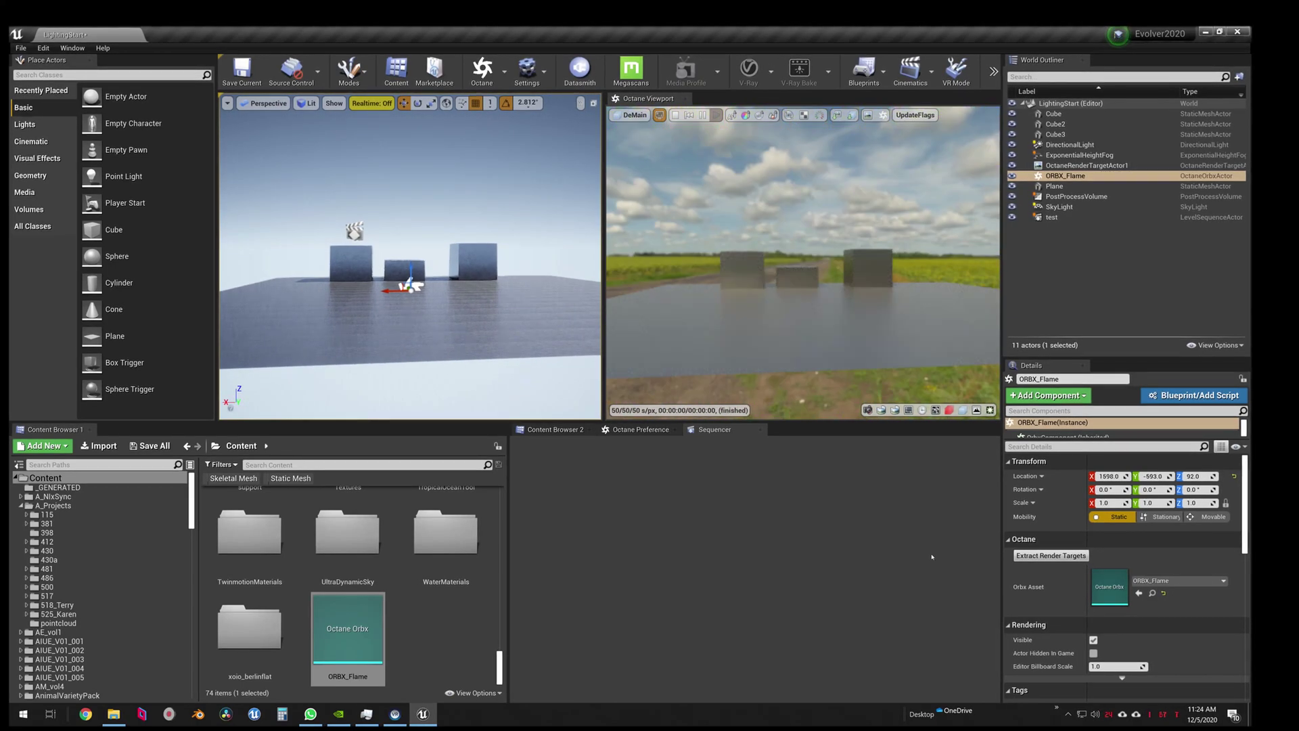
Step: Set the flame proxy's scale to 0.01 and its Y rotation to -90
{"action": "left_click", "coordinate": [1195, 503]}
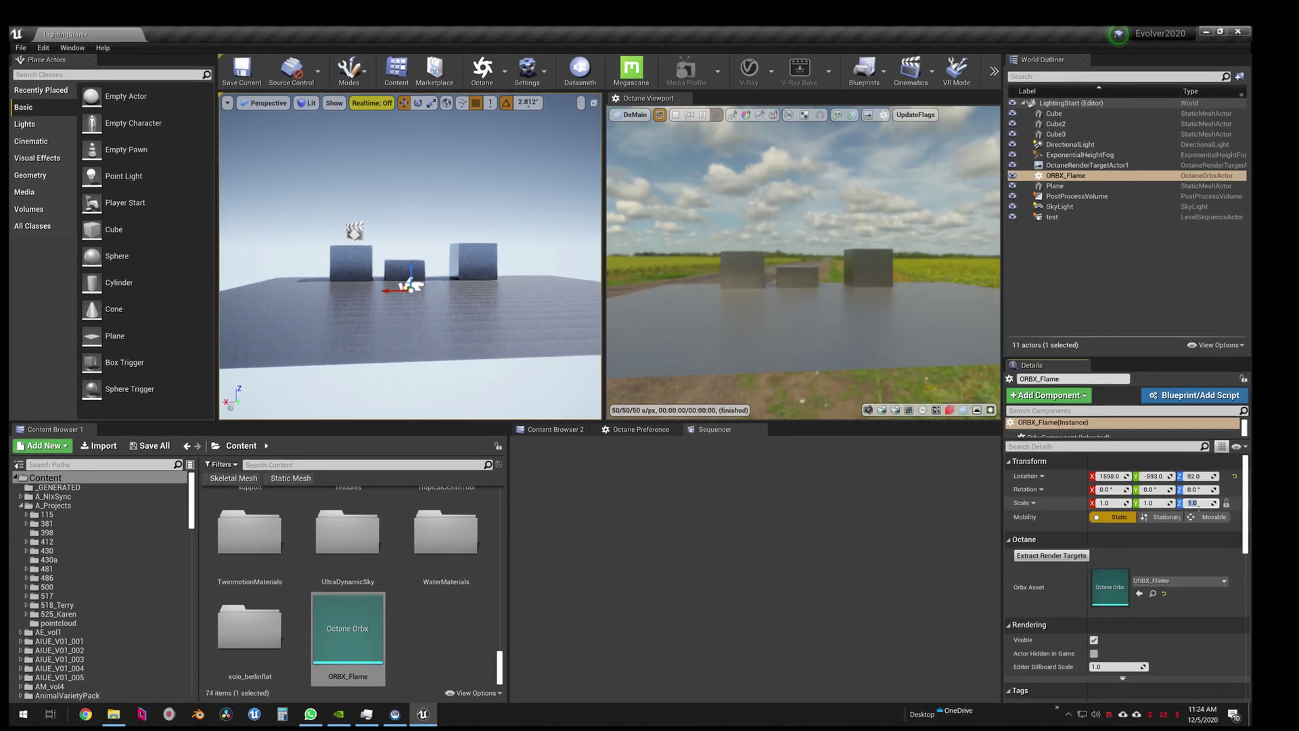
{"action": "key", "text": "Return"}
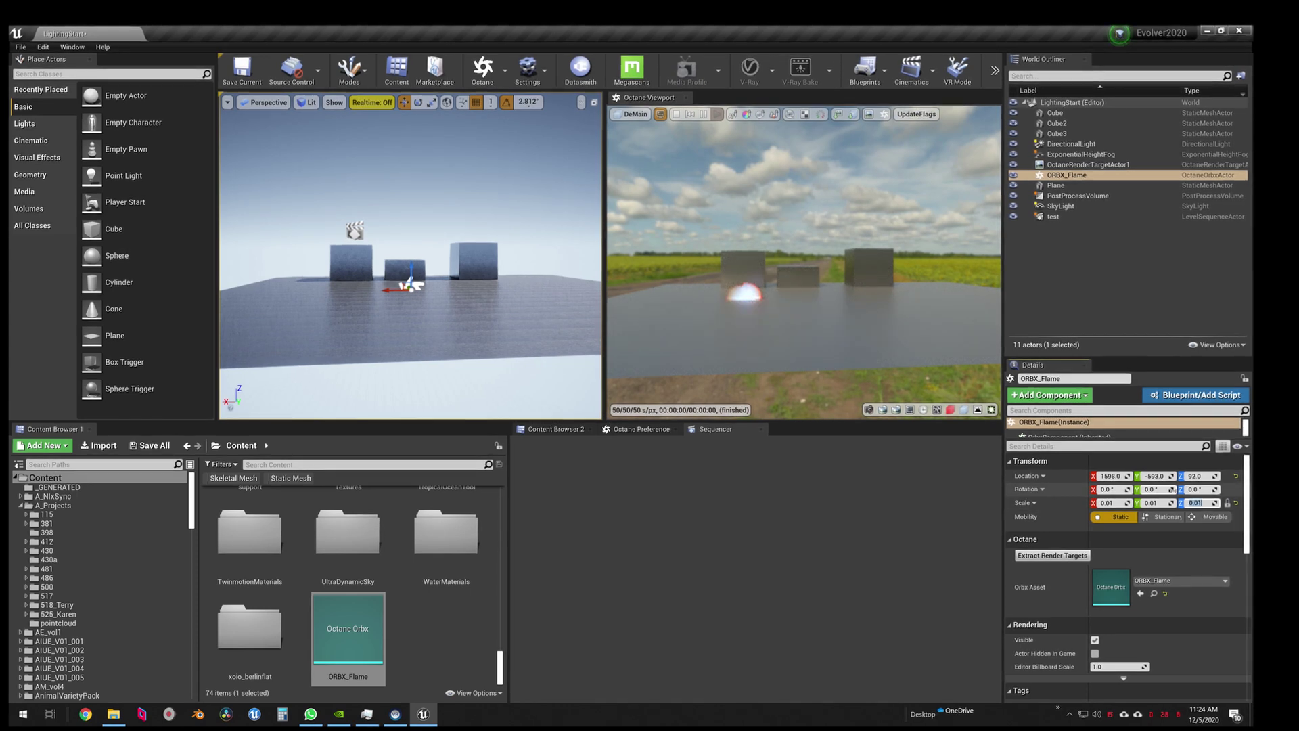
{"action": "left_click", "coordinate": [1158, 490]}
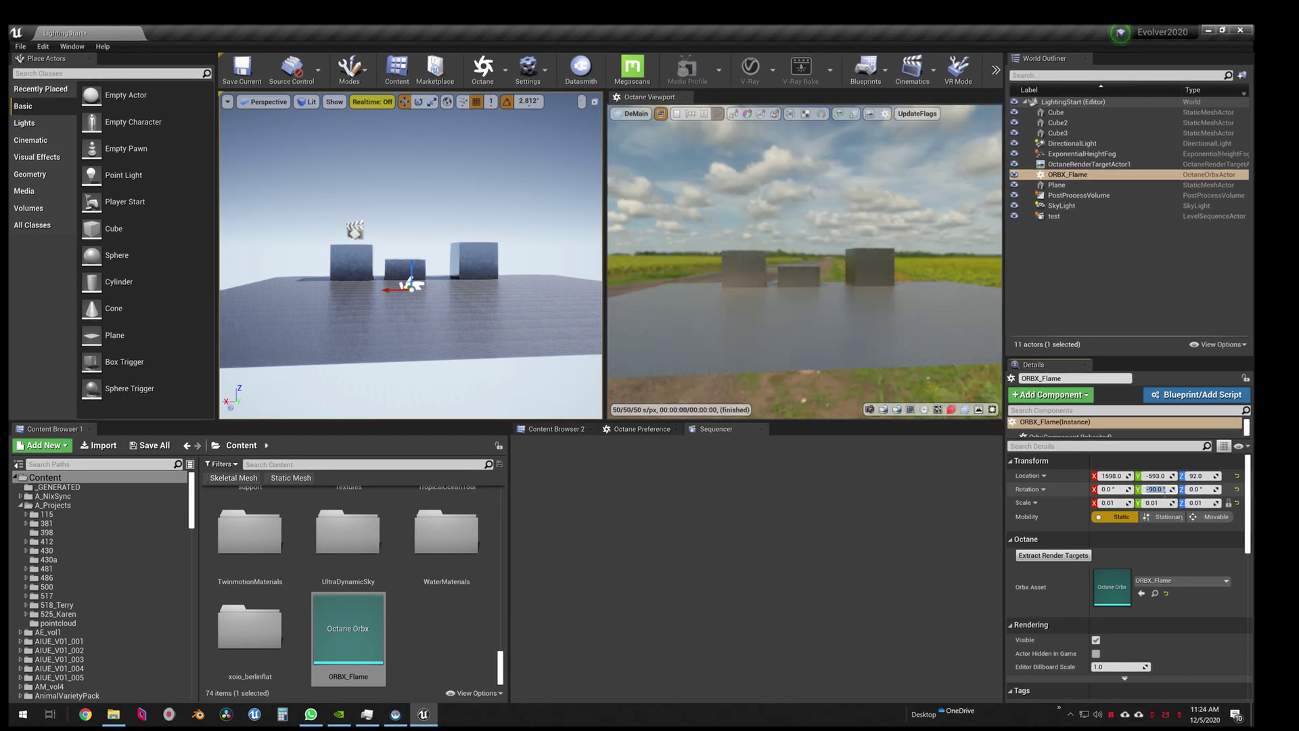
{"action": "key", "text": "Return"}
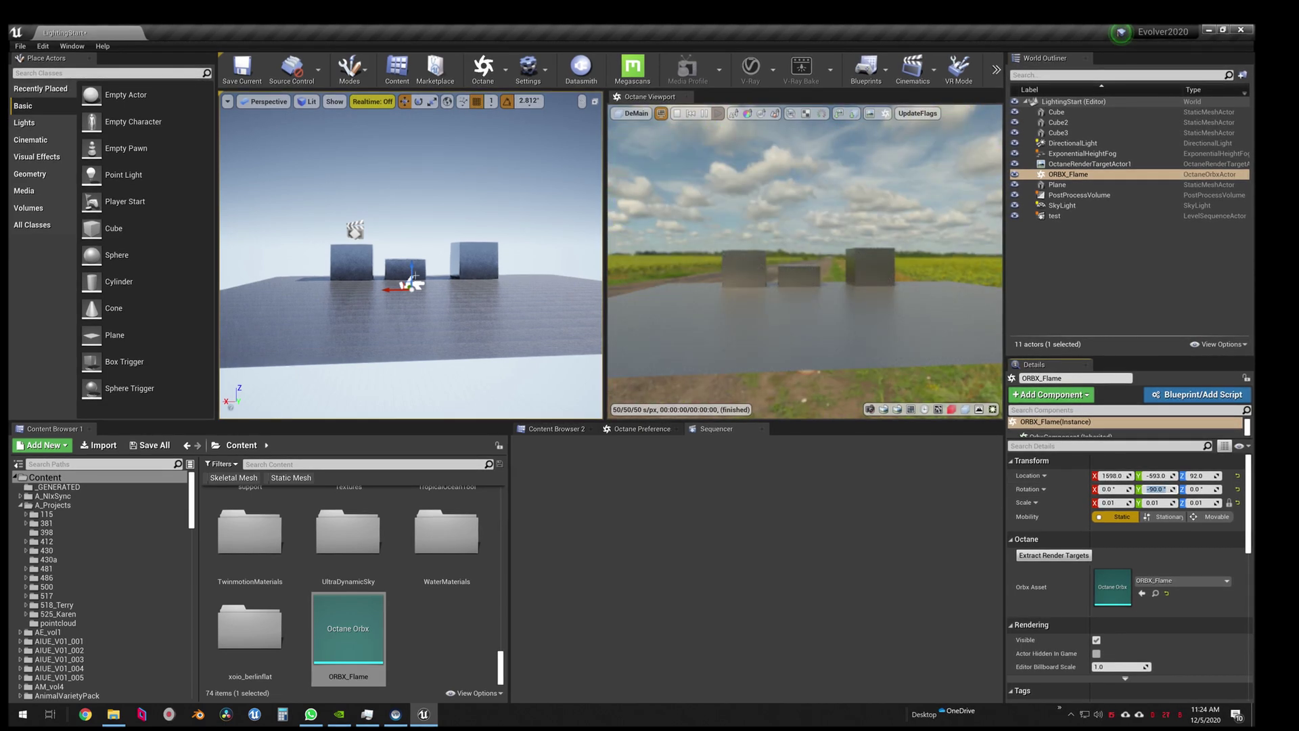
Step: Raise the flame onto the left cube, at location 1715, -430, 234
{"action": "left_click_drag", "start_coordinate": [413, 274], "coordinate": [414, 240]}
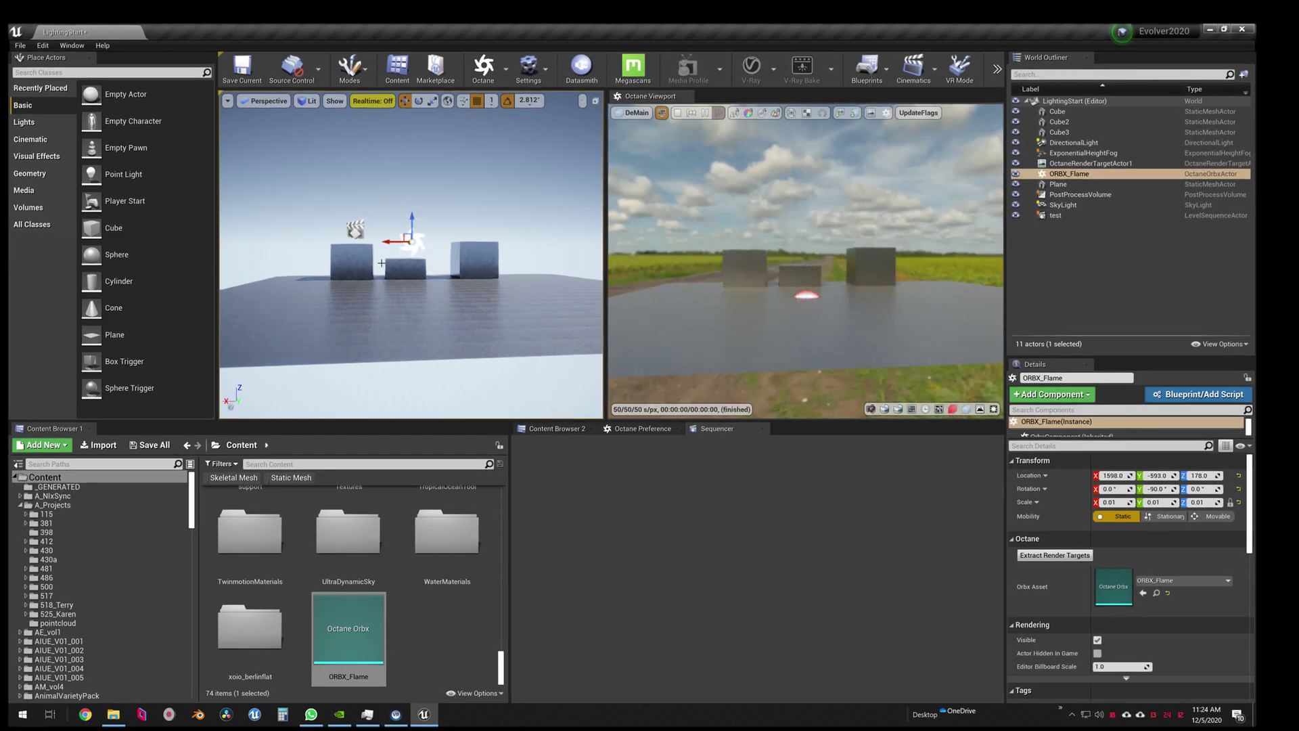
{"action": "right_click_drag", "start_coordinate": [381, 262], "coordinate": [568, 247]}
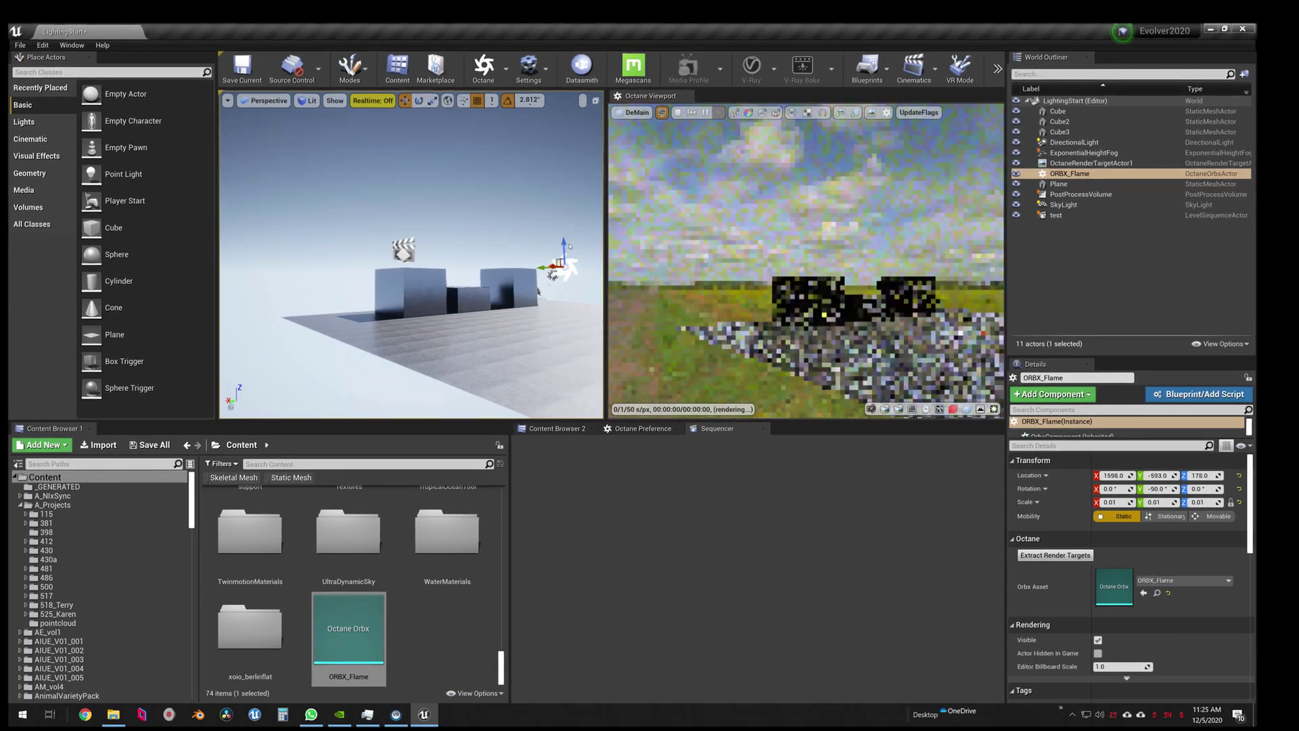
{"action": "left_click_drag", "start_coordinate": [569, 246], "coordinate": [431, 237]}
{"action": "right_click_drag", "start_coordinate": [431, 236], "coordinate": [527, 240]}
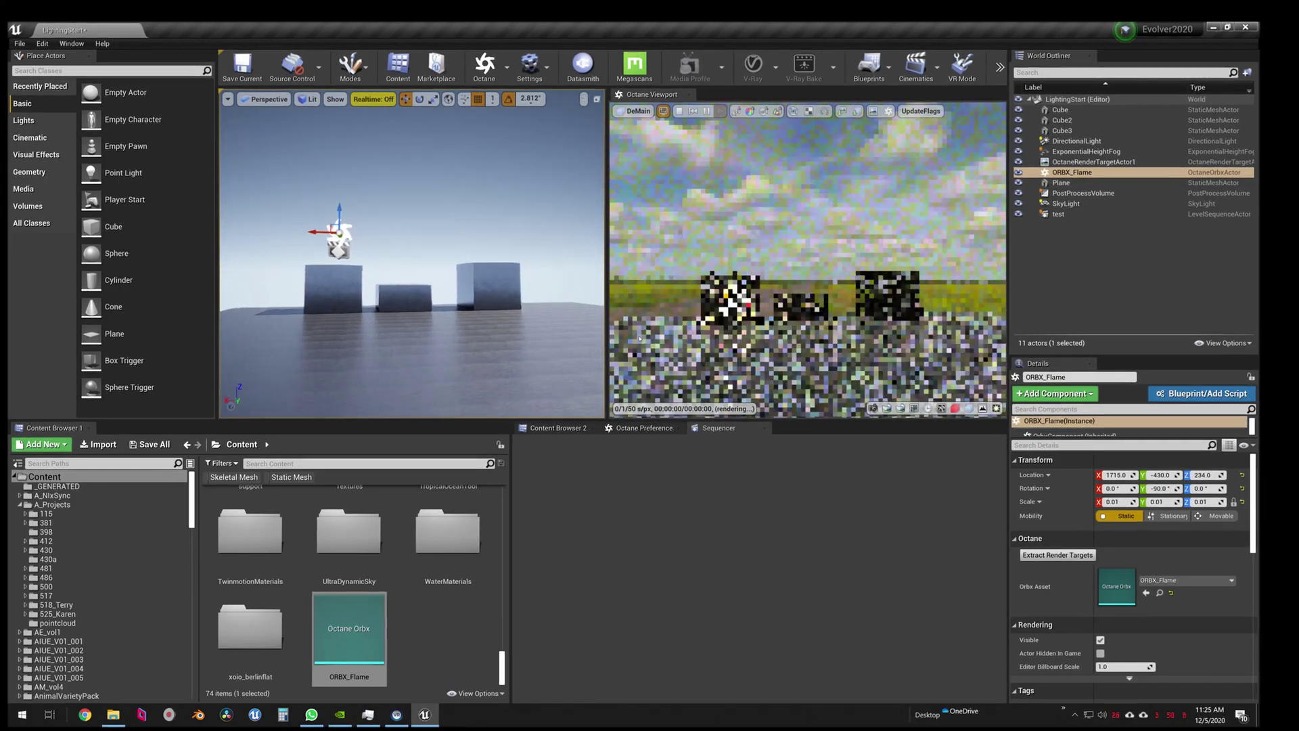
{"action": "key", "text": "Down"}
{"action": "key", "text": "Down"}
{"action": "key", "text": "Down"}
{"action": "key", "text": "Down"}
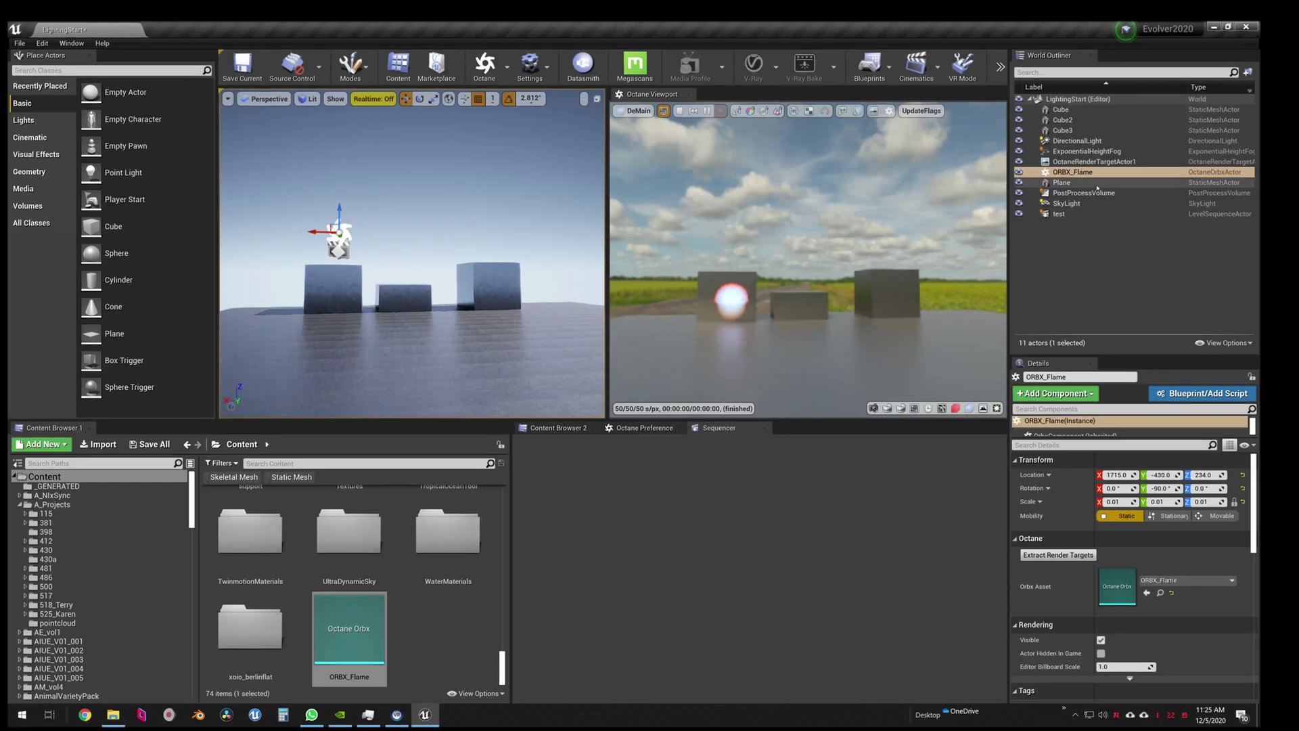
Step: Open the test level sequence and delete its old ORBX_Flame track
{"action": "scroll", "coordinate": [914, 300], "scroll_direction": "up", "scroll_amount": 3}
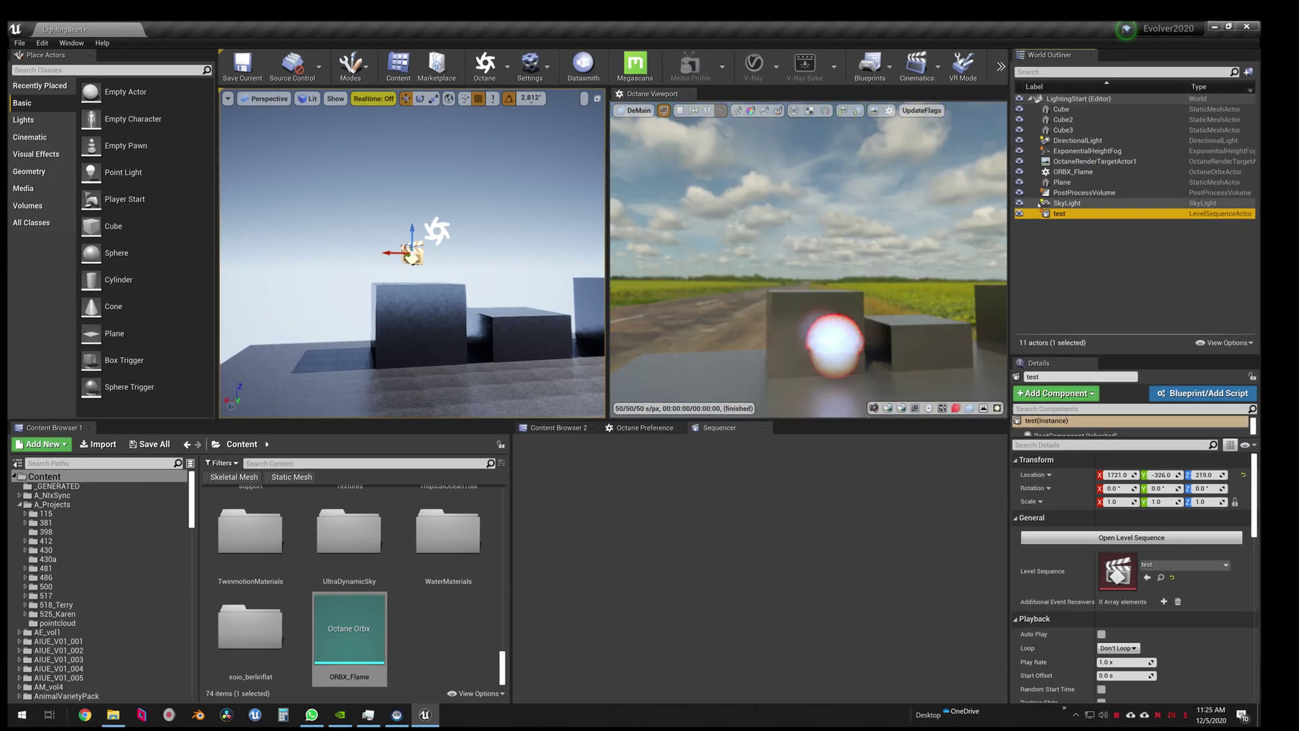
{"action": "left_click", "coordinate": [1091, 537]}
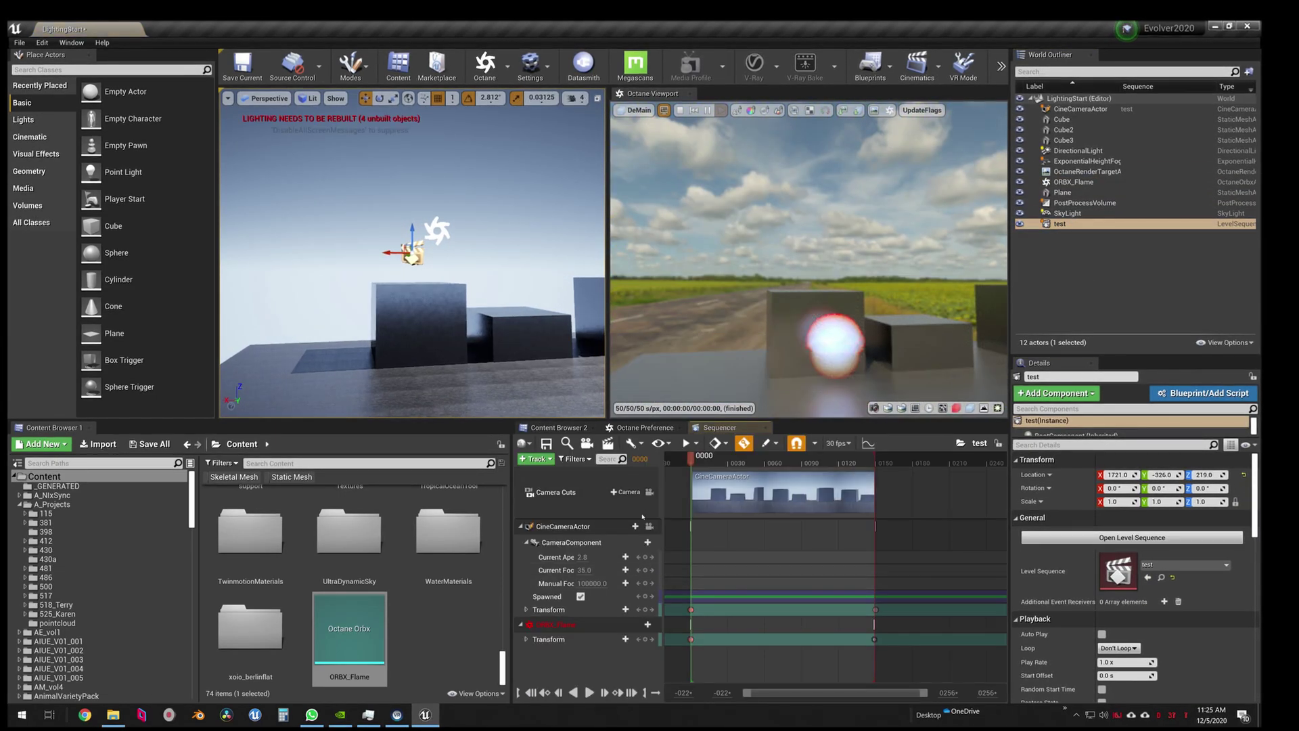
{"action": "left_click", "coordinate": [579, 499]}
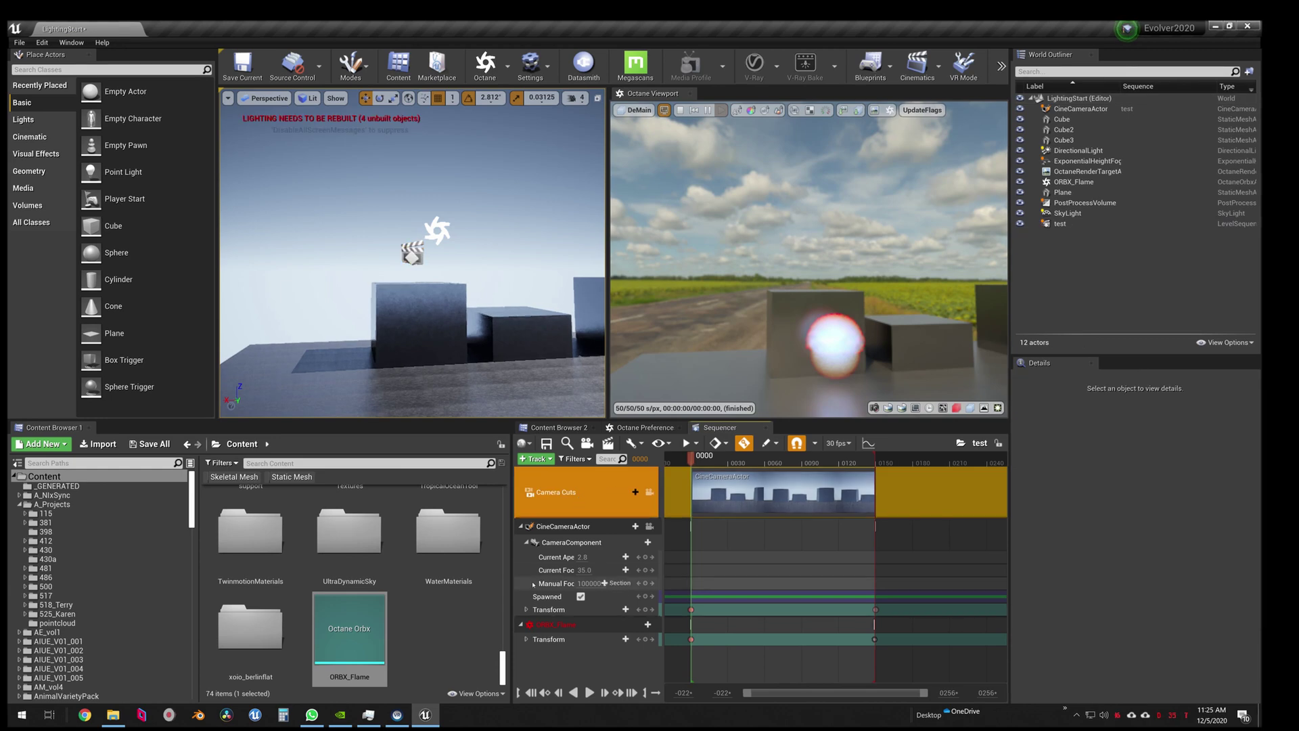
{"action": "left_click", "coordinate": [582, 624]}
{"action": "key", "text": "Delete"}
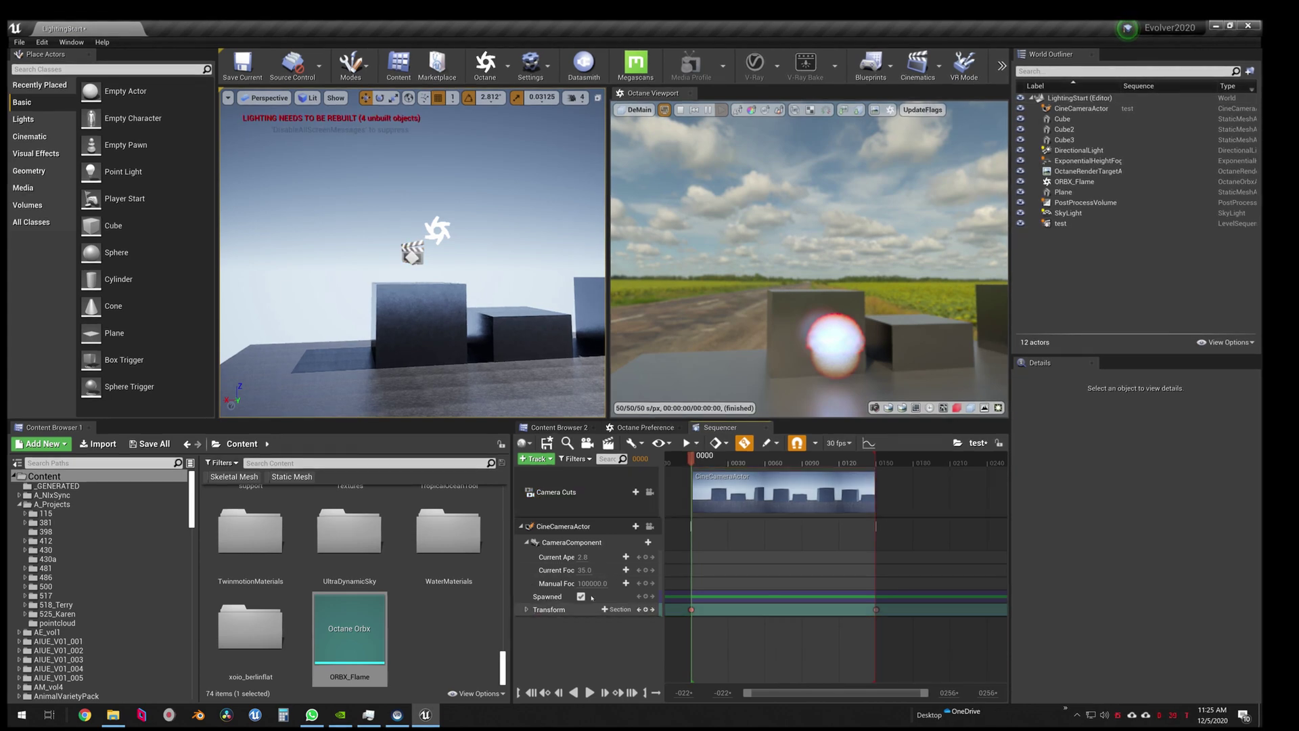
Step: Lock the viewports to the cine camera and scrub to frame 133
{"action": "left_click", "coordinate": [649, 492]}
{"action": "left_click_drag", "start_coordinate": [689, 457], "coordinate": [855, 458]}
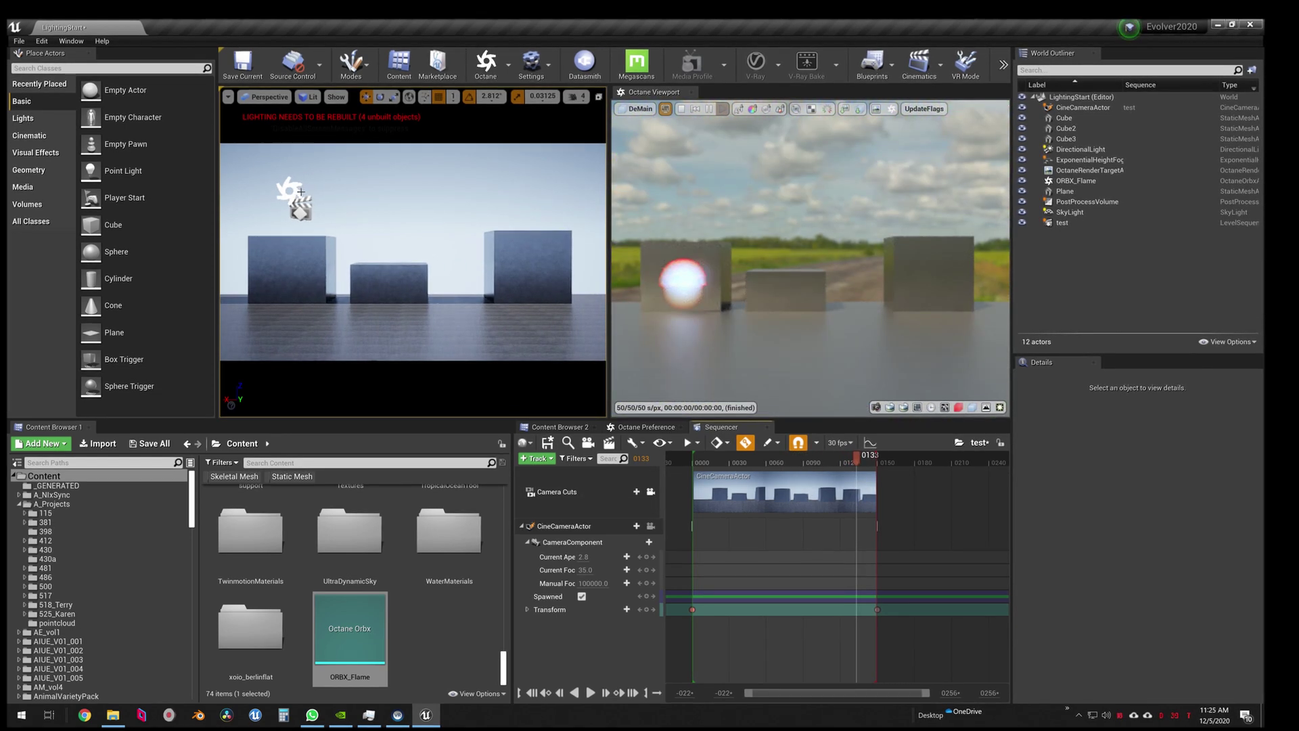
{"action": "left_click", "coordinate": [300, 193]}
Step: Add ORBX_Flame to the sequence and key its transform at frame 0 on the left cube
{"action": "right_click", "coordinate": [551, 638]}
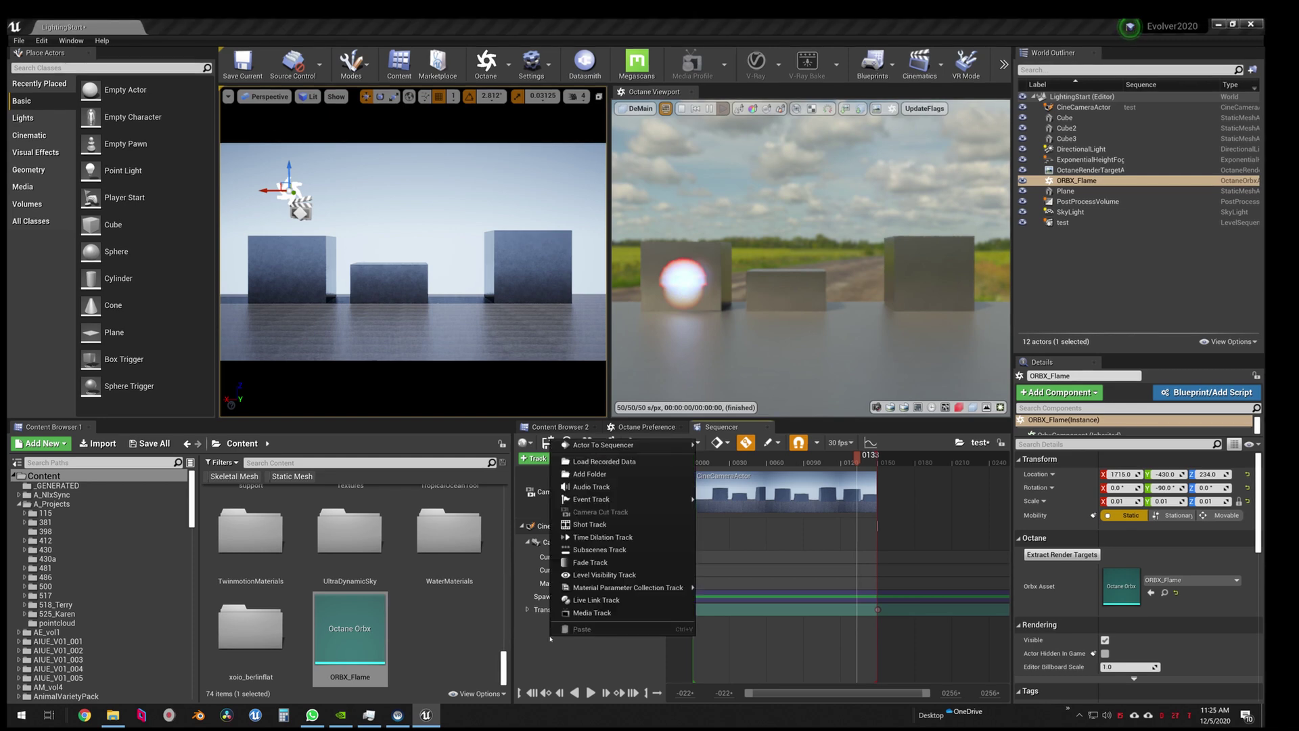
{"action": "left_click", "coordinate": [720, 451]}
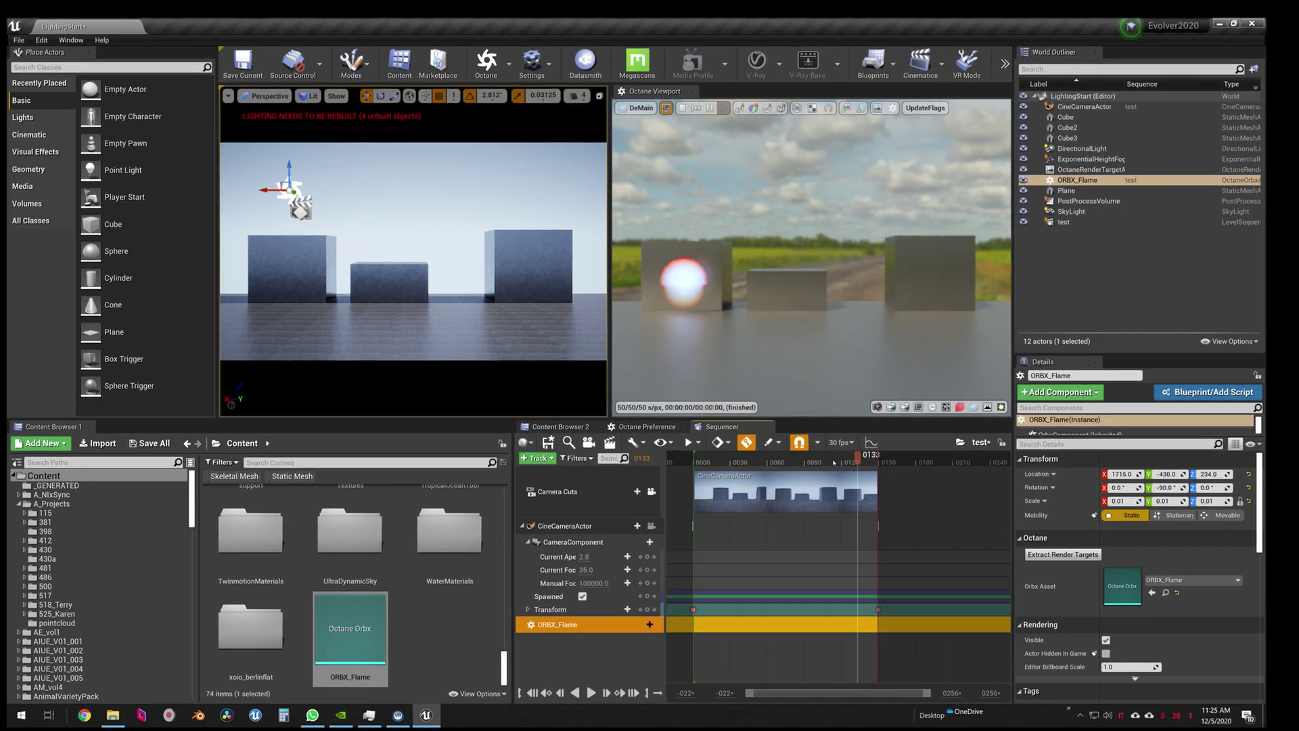
{"action": "left_click", "coordinate": [697, 458]}
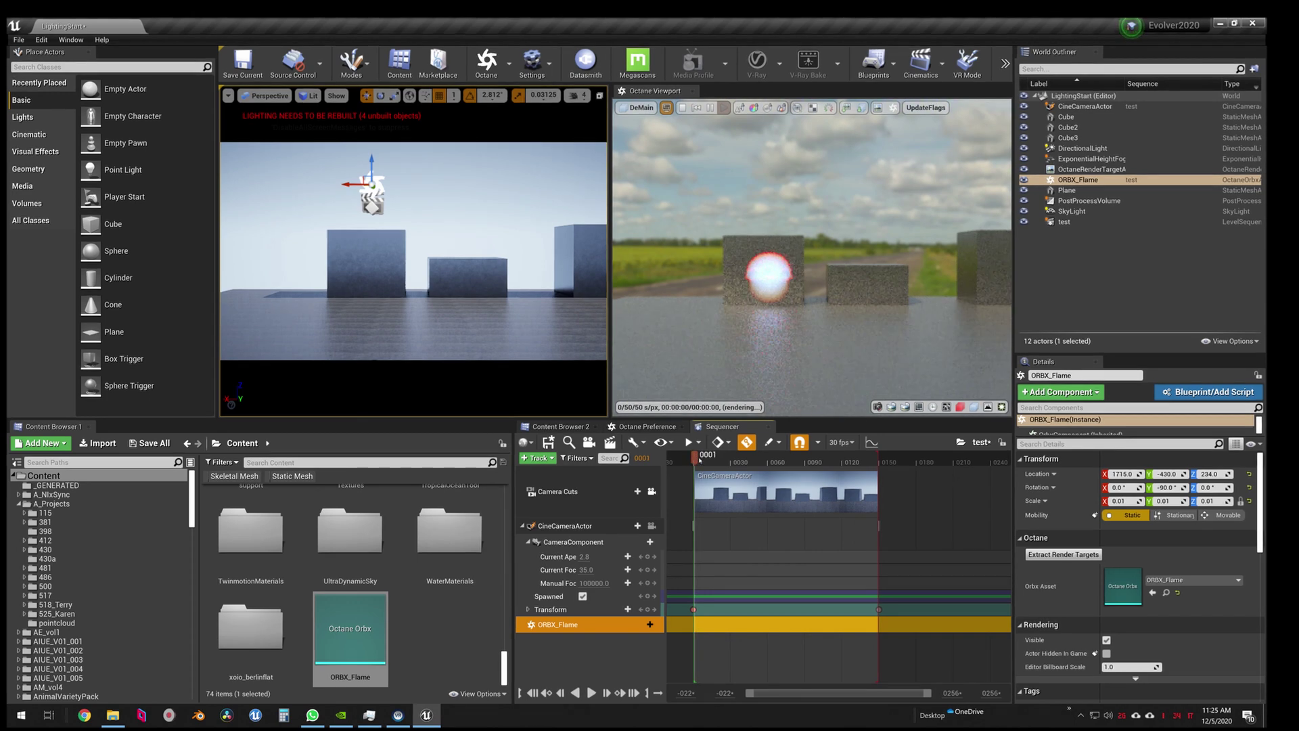
{"action": "left_click", "coordinate": [699, 459]}
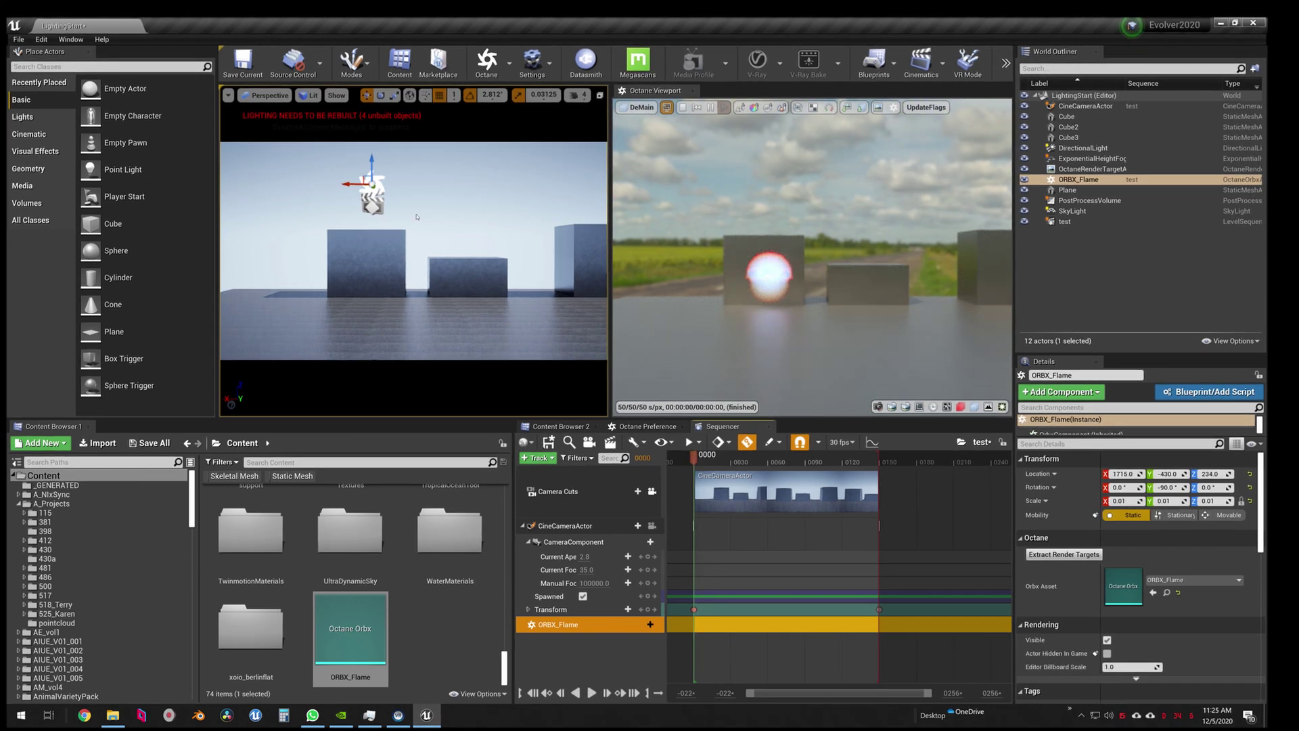
{"action": "key", "text": "s"}
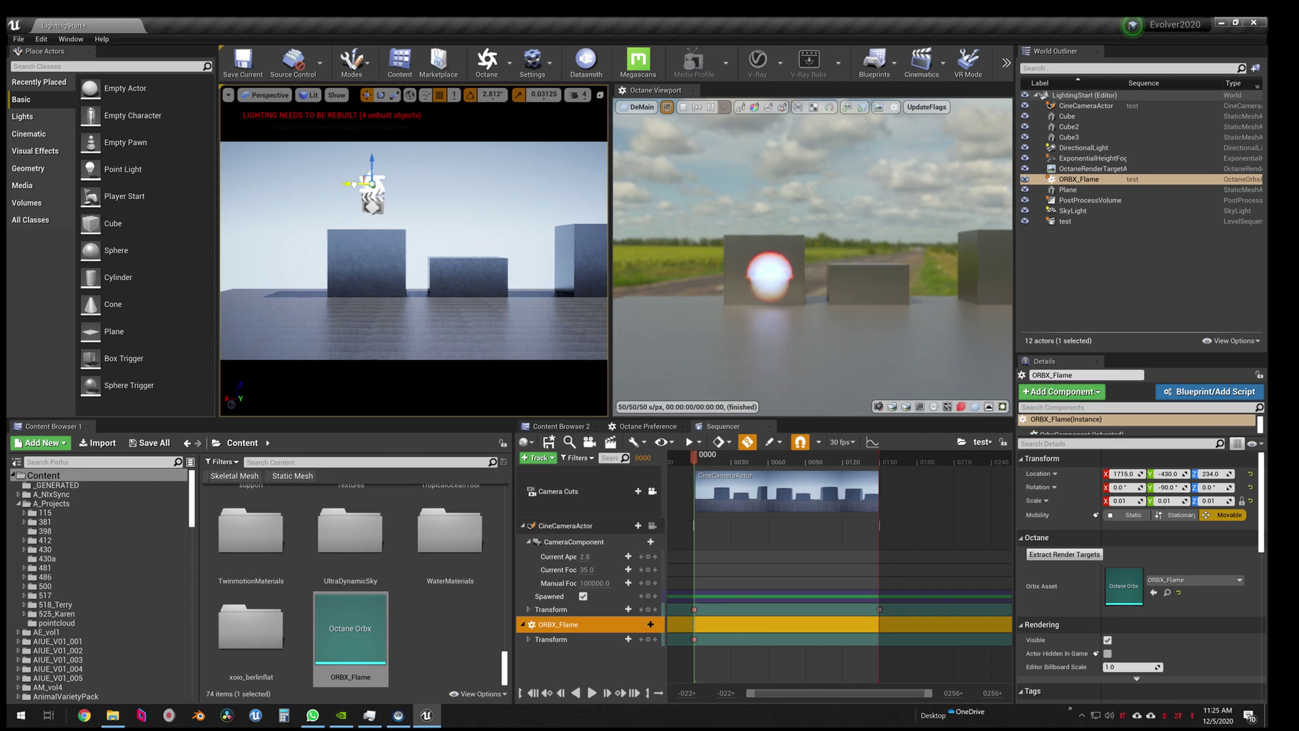
{"action": "mouse_move", "coordinate": [351, 184]}
{"action": "left_mouse_down"}
{"action": "mouse_move", "coordinate": [552, 184]}
{"action": "mouse_move", "coordinate": [358, 190]}
{"action": "left_mouse_up"}
Step: At frame 149, slide the flame to X 1421 on the right cube and view it in Octane Standalone
{"action": "left_click_drag", "start_coordinate": [694, 458], "coordinate": [881, 458]}
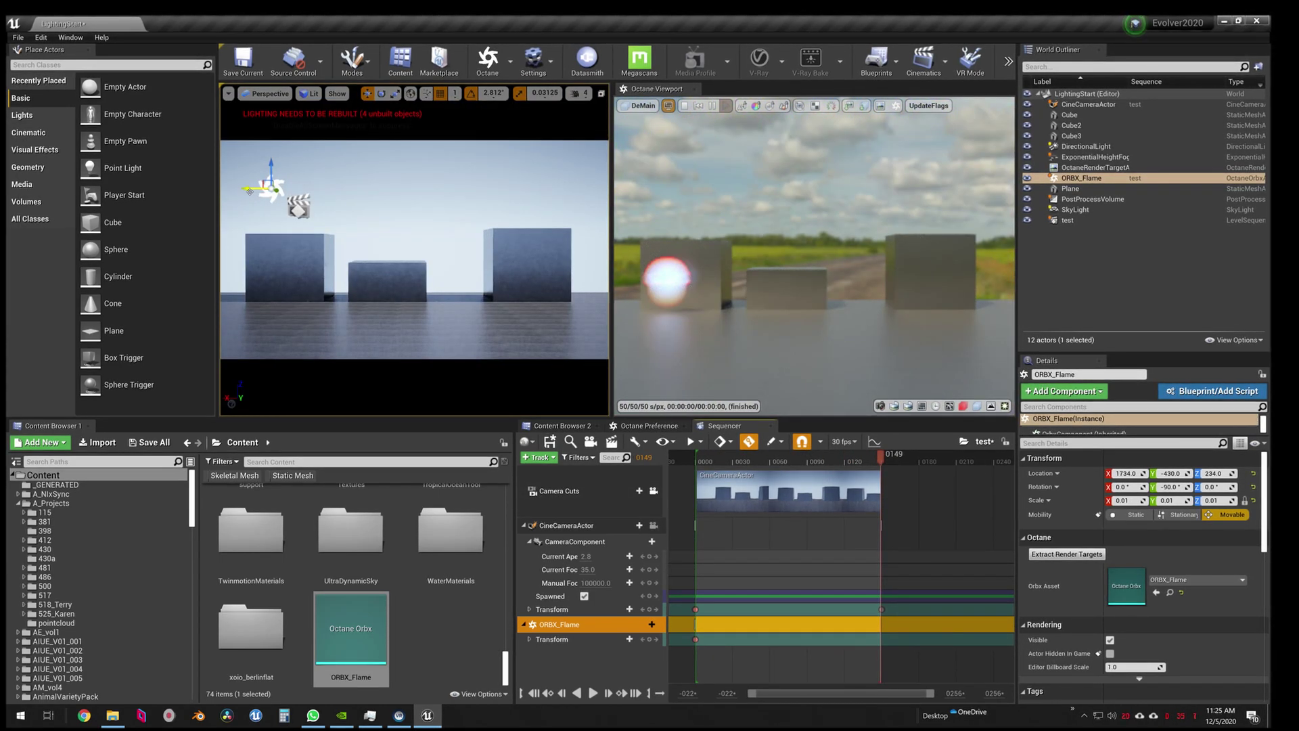
{"action": "left_click_drag", "start_coordinate": [238, 191], "coordinate": [506, 226]}
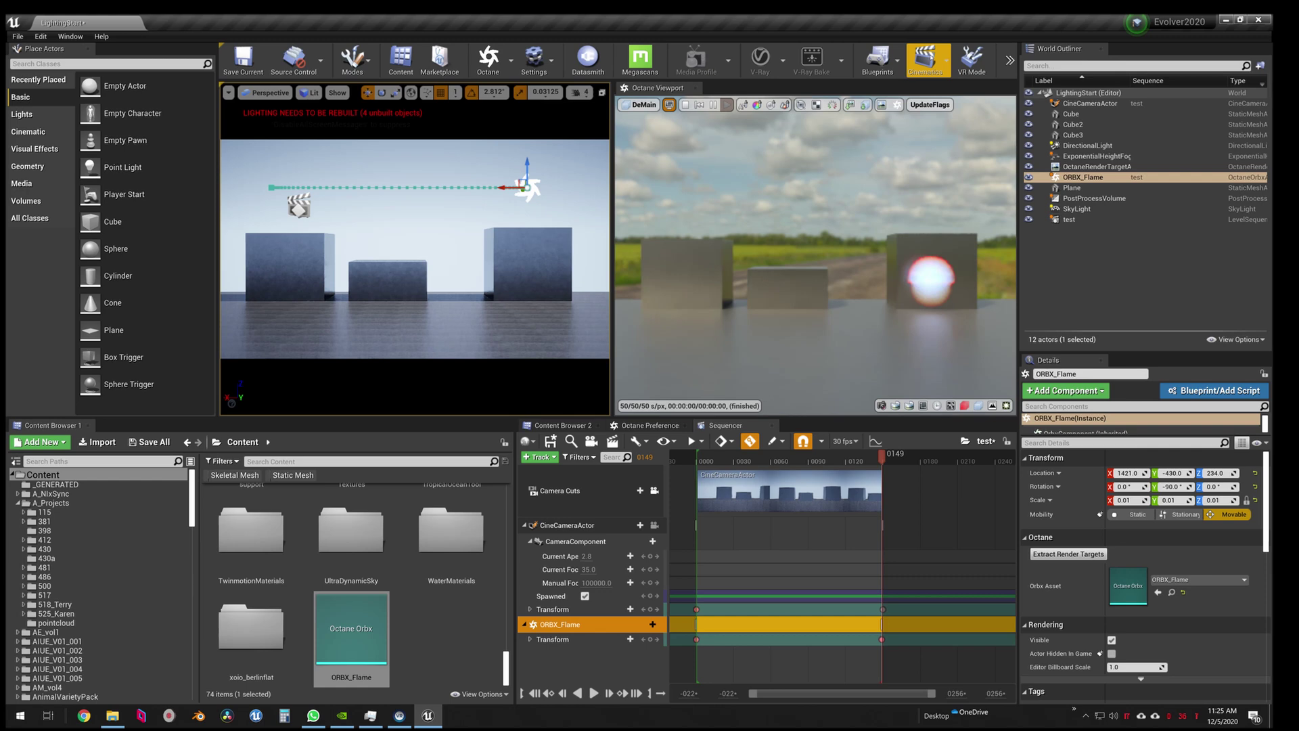
{"action": "left_click", "coordinate": [896, 106]}
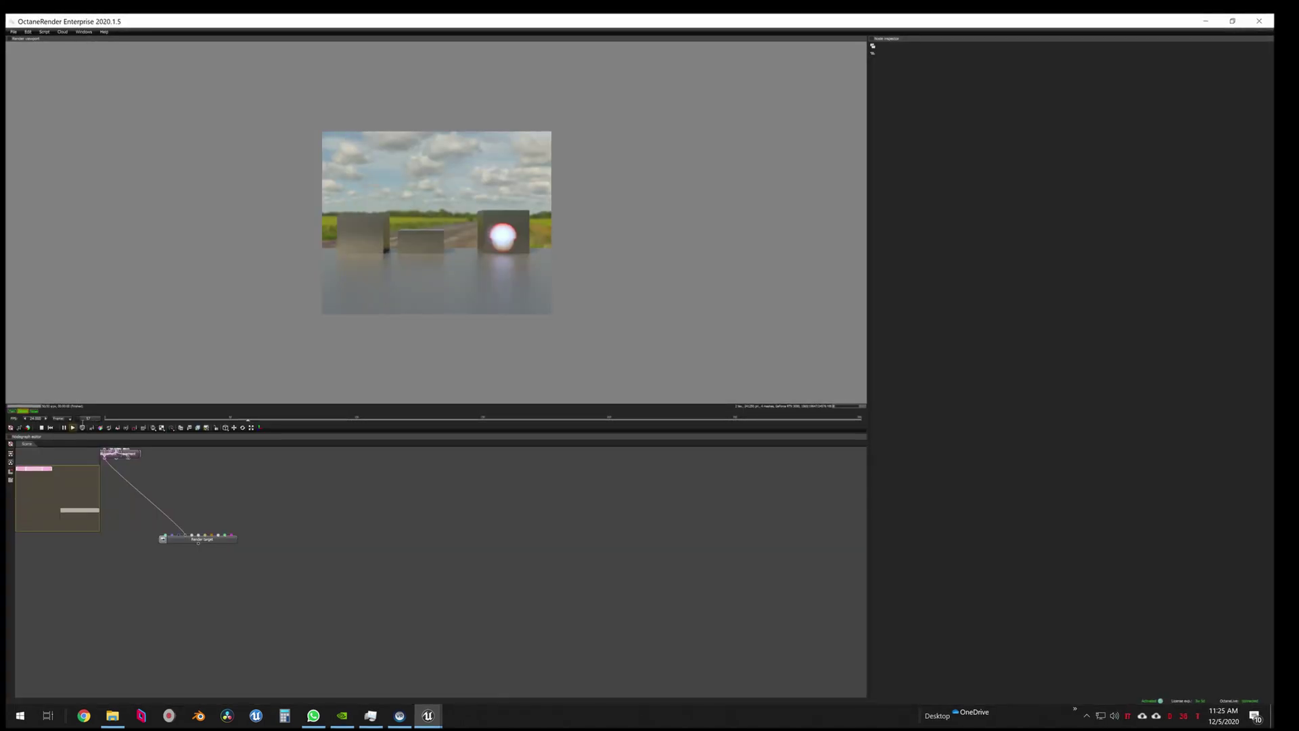
{"action": "left_click", "coordinate": [426, 421]}
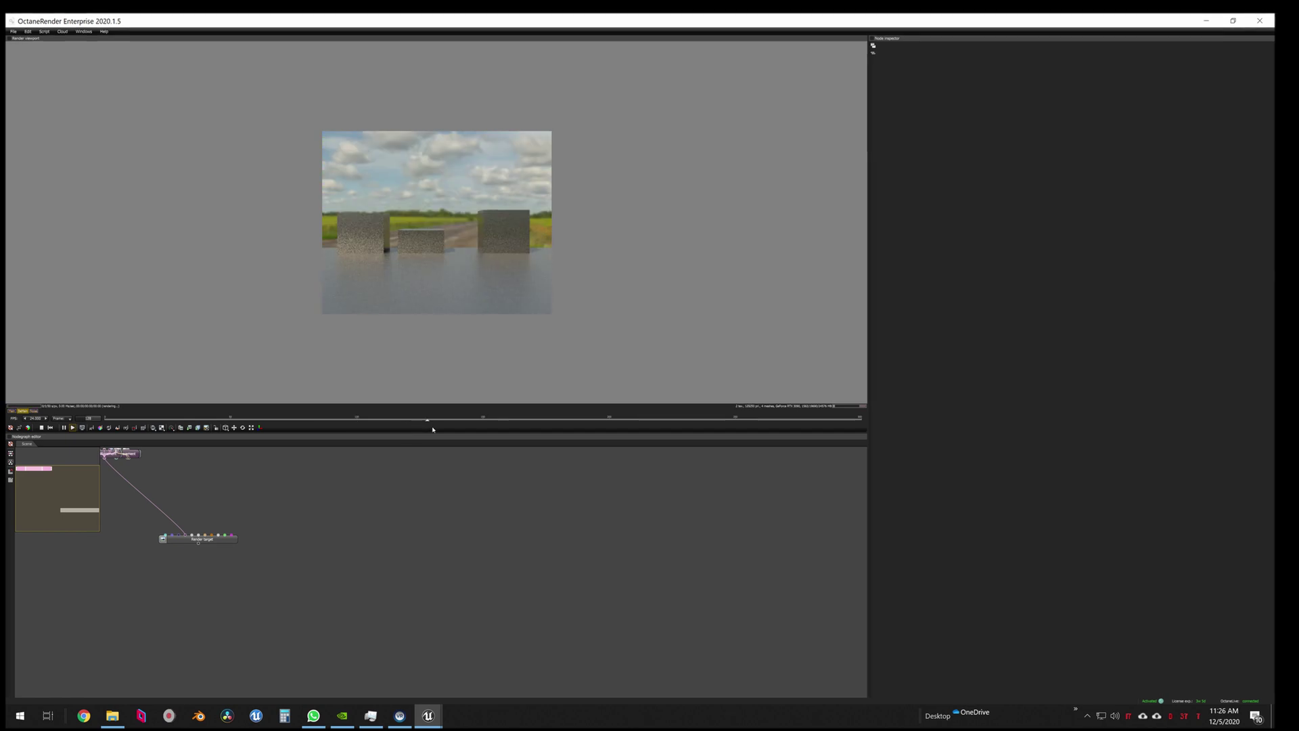
{"action": "left_click_drag", "start_coordinate": [433, 429], "coordinate": [484, 434]}
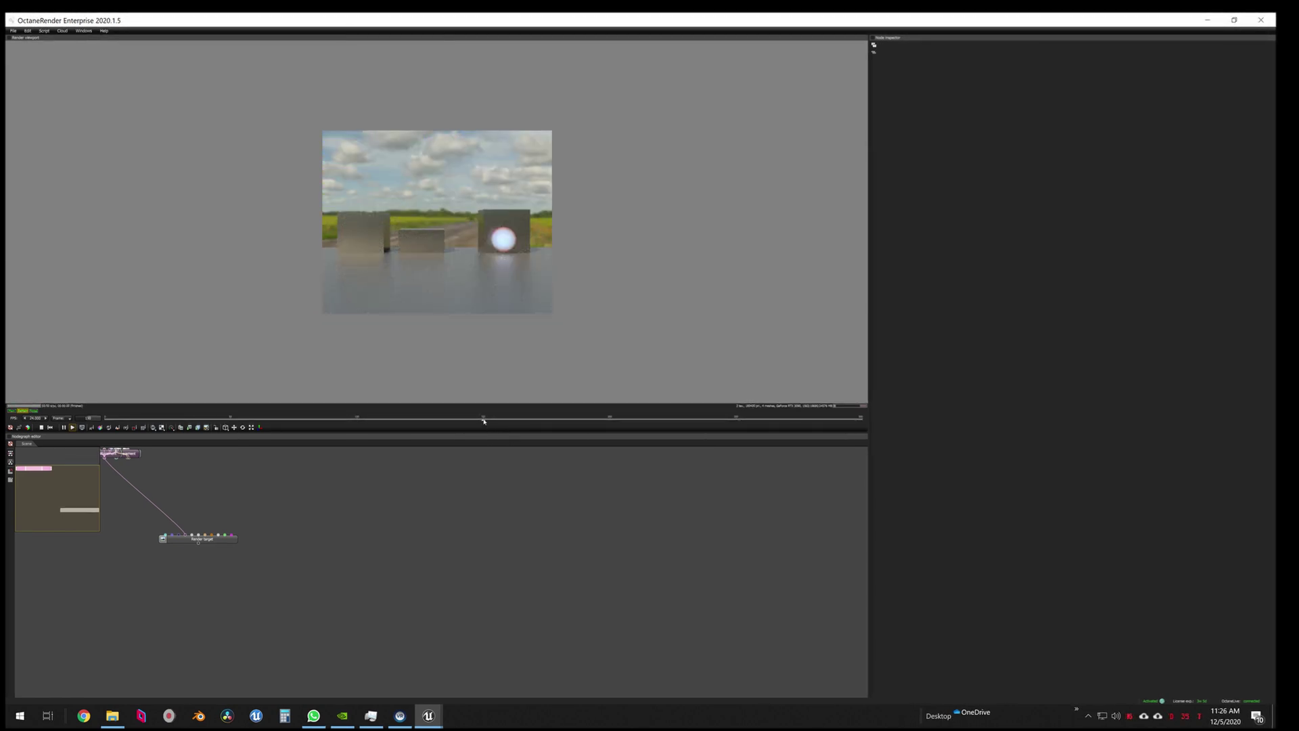
{"action": "left_click_drag", "start_coordinate": [483, 421], "coordinate": [423, 424]}
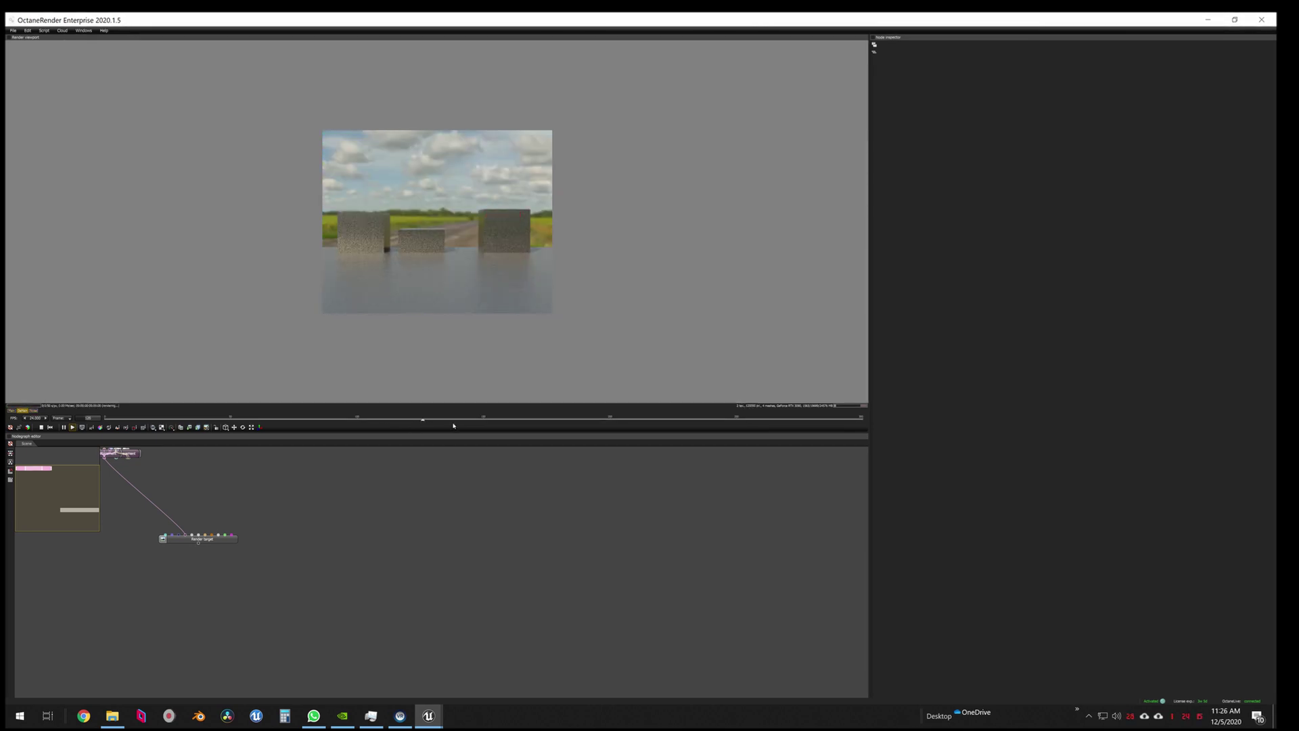
Step: Close OctaneRender and save the test sequence
{"action": "left_click", "coordinate": [1261, 19]}
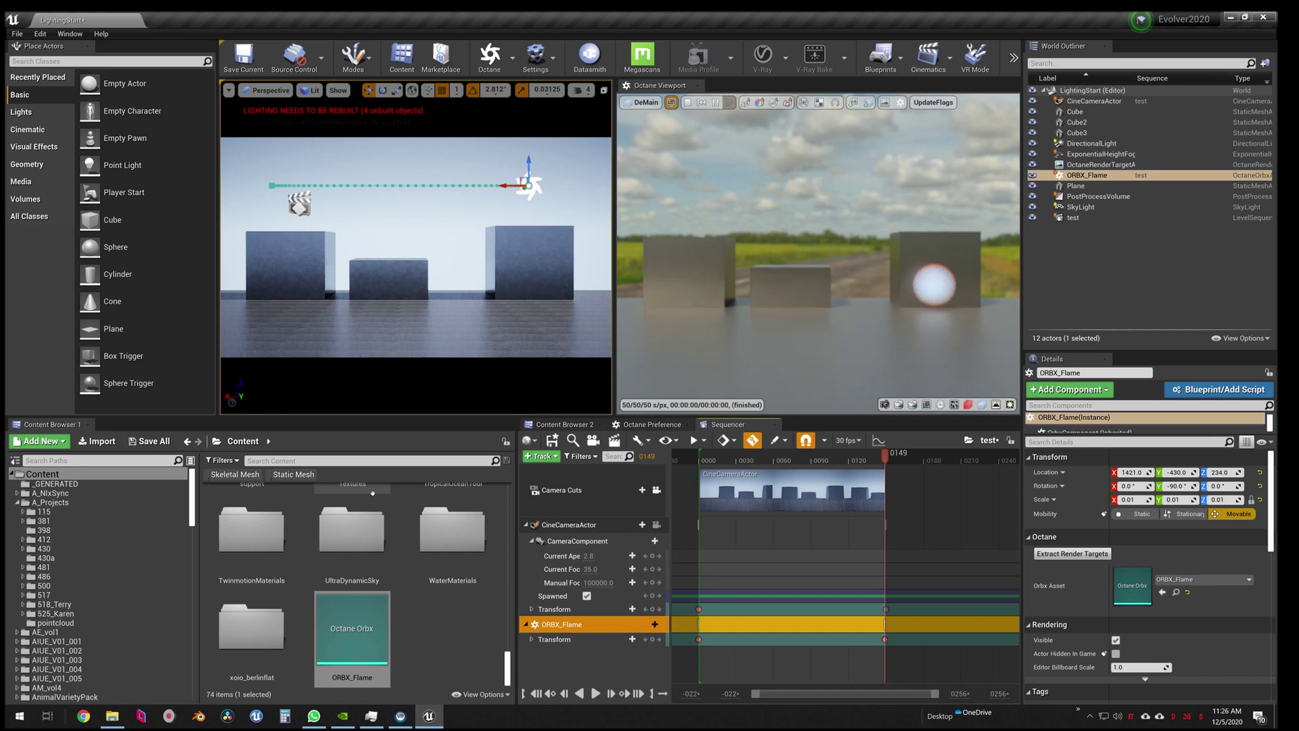
{"action": "left_click", "coordinate": [552, 441]}
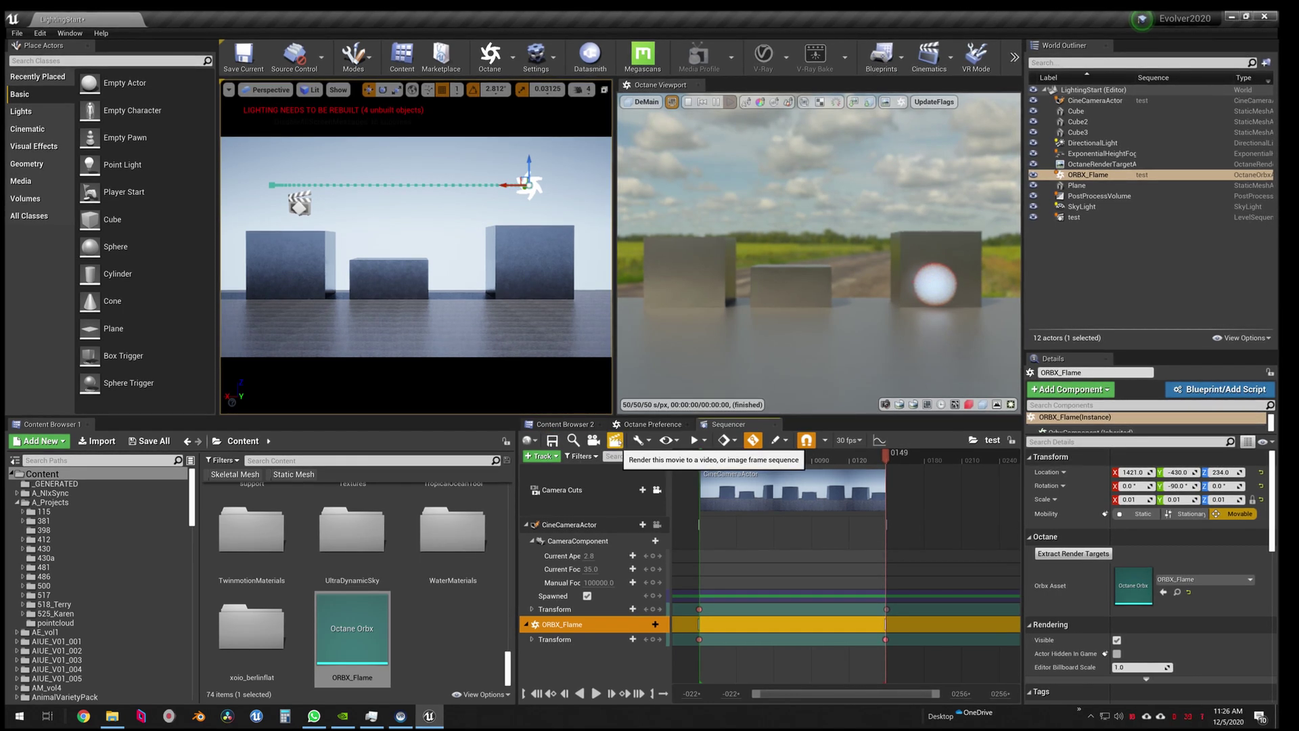
{"action": "left_click", "coordinate": [586, 506]}
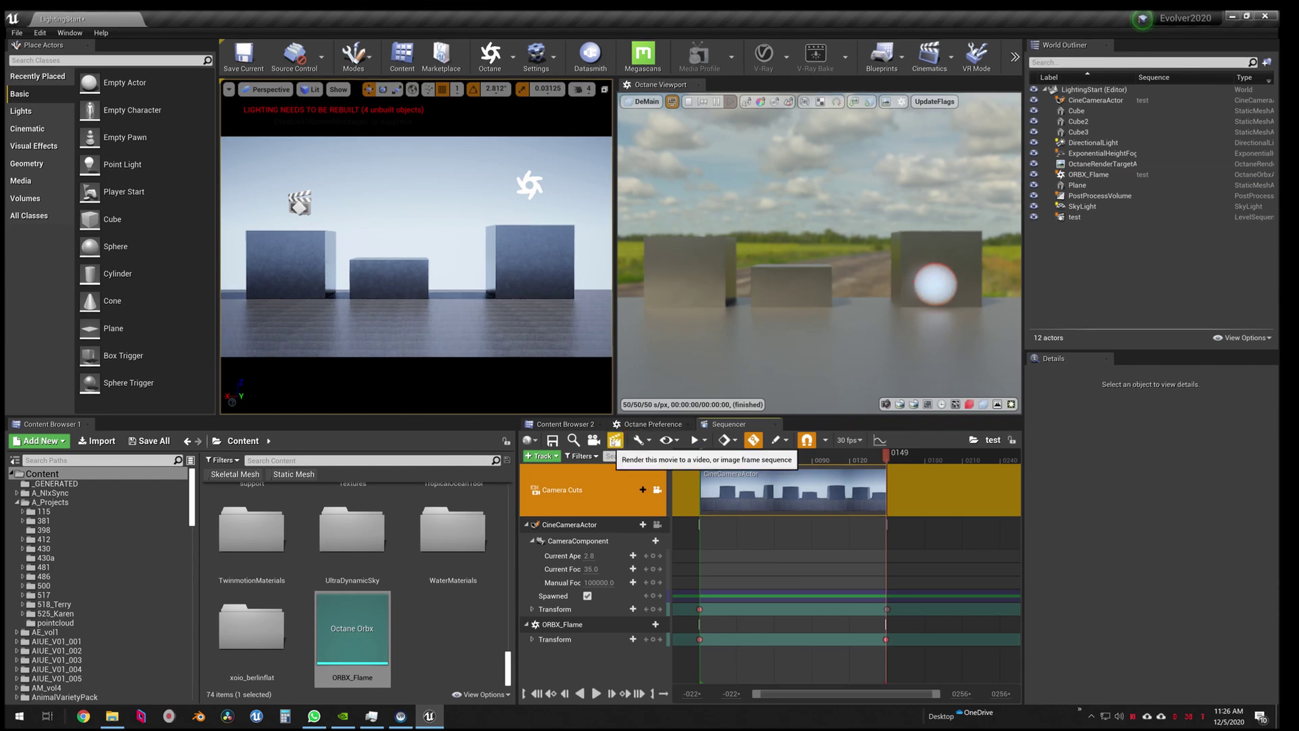
Step: Set the movie render output to Octane Export (ORBX) and remove .{frame} from the filename
{"action": "left_click", "coordinate": [614, 440]}
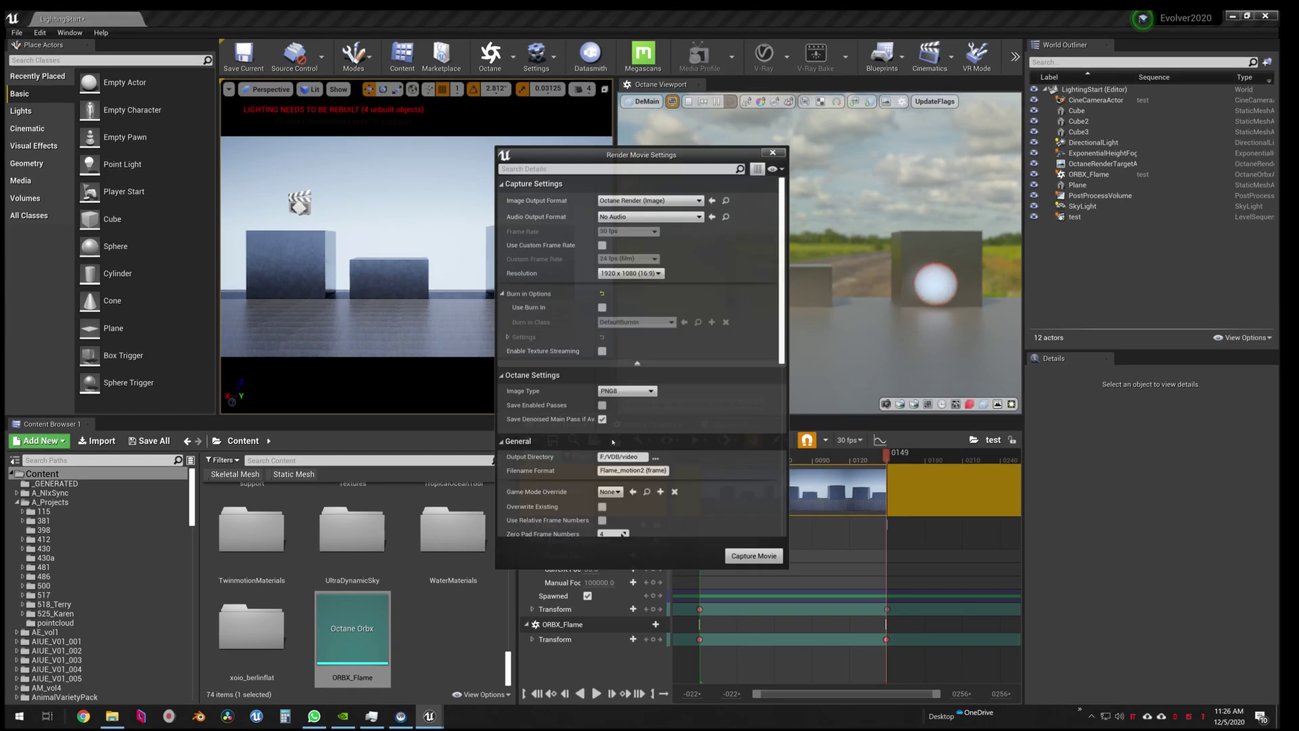
{"action": "left_click", "coordinate": [670, 200]}
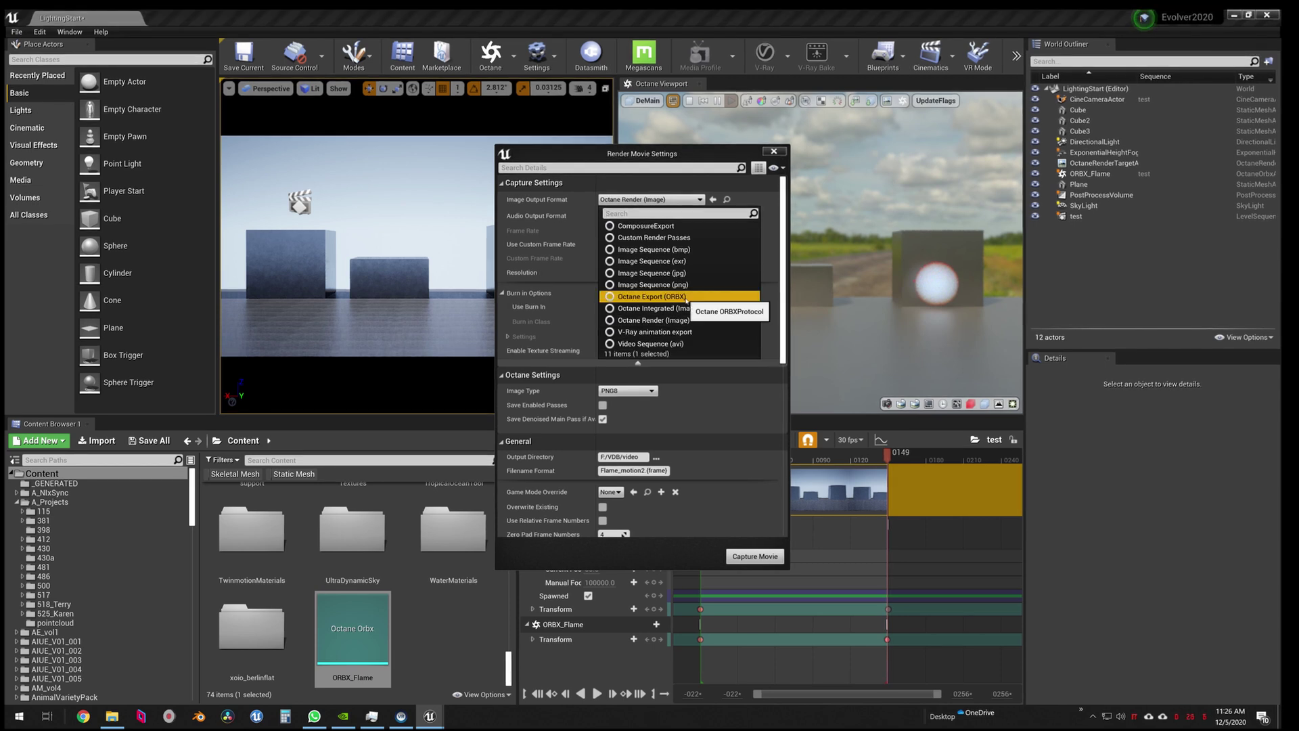
{"action": "left_click", "coordinate": [660, 297]}
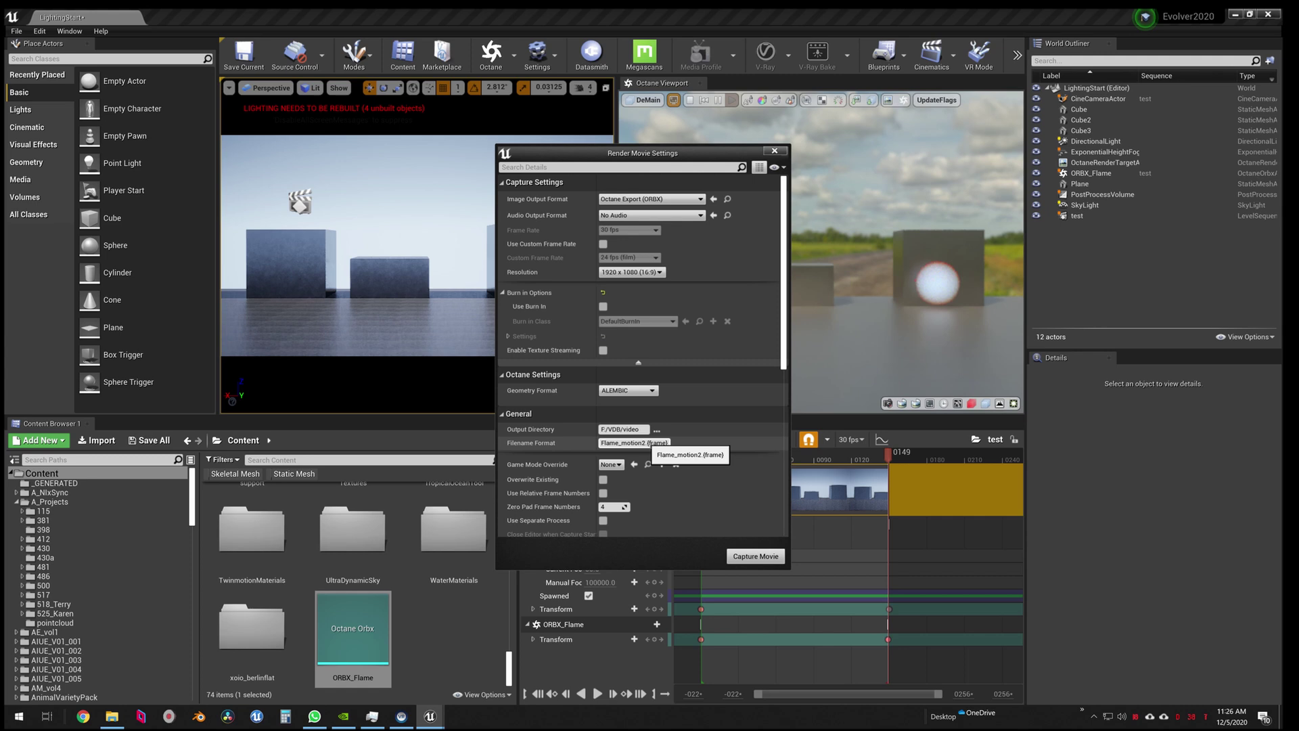
{"action": "left_click", "coordinate": [656, 443]}
{"action": "key", "text": "BackSpace"}
{"action": "key", "text": "BackSpace"}
{"action": "key", "text": "BackSpace"}
{"action": "key", "text": "BackSpace"}
{"action": "key", "text": "BackSpace"}
{"action": "key", "text": "BackSpace"}
{"action": "key", "text": "BackSpace"}
{"action": "key", "text": "BackSpace"}
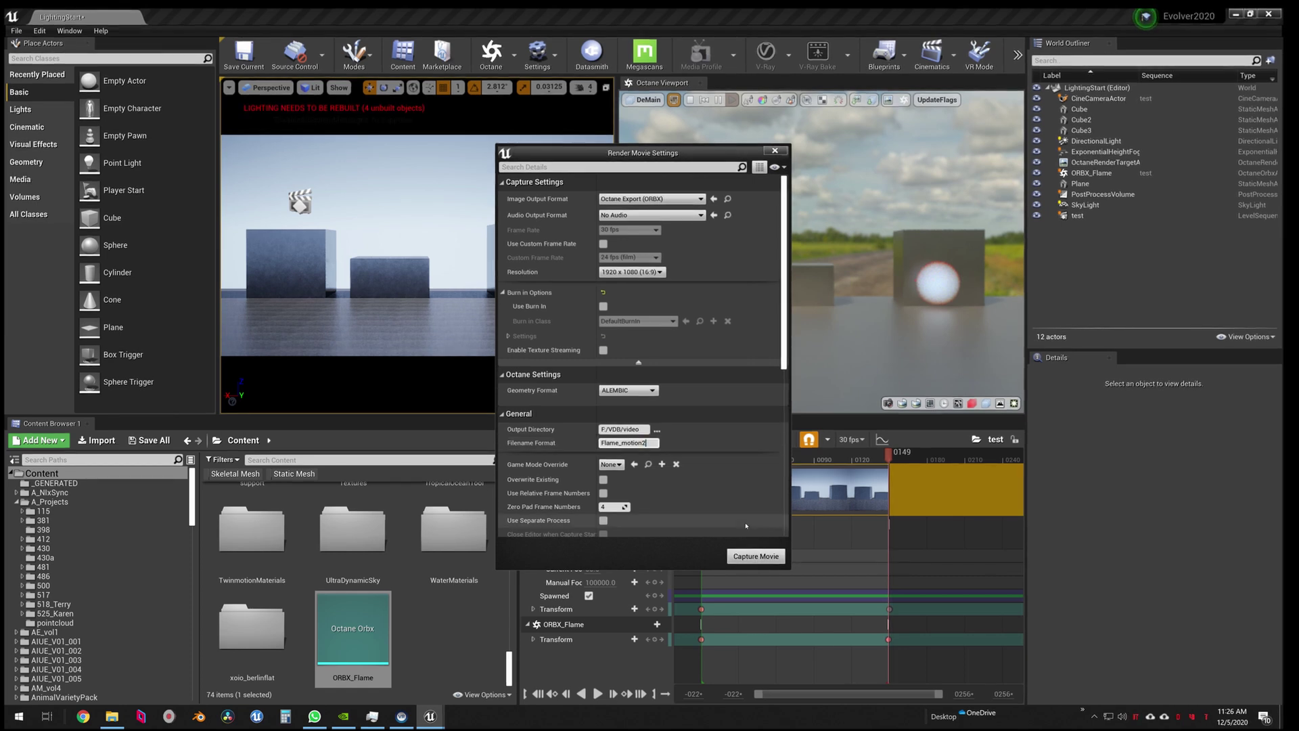
{"action": "left_click_drag", "start_coordinate": [674, 153], "coordinate": [393, 145]}
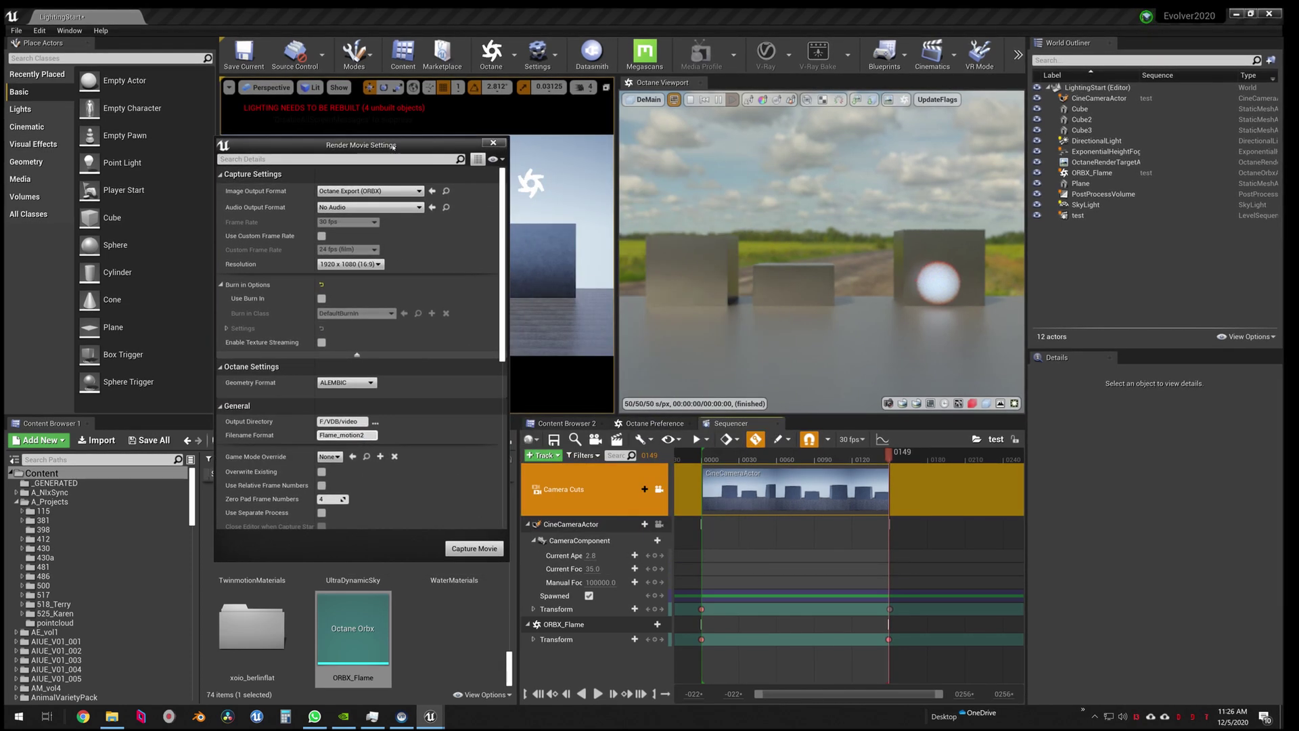
Step: Start the movie capture of the Flame_motion2 ORBX sequence, saving the LightingStart level when prompted
{"action": "left_click", "coordinate": [473, 550]}
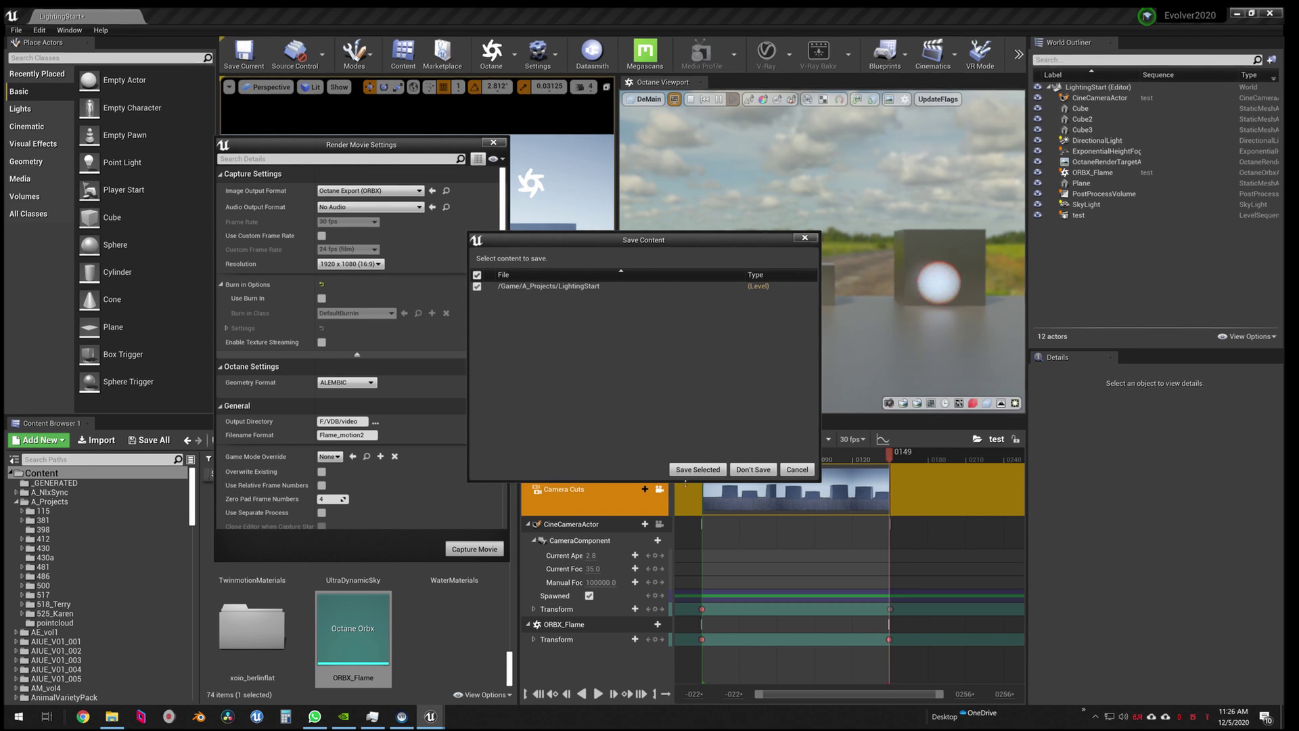
{"action": "left_click", "coordinate": [674, 468]}
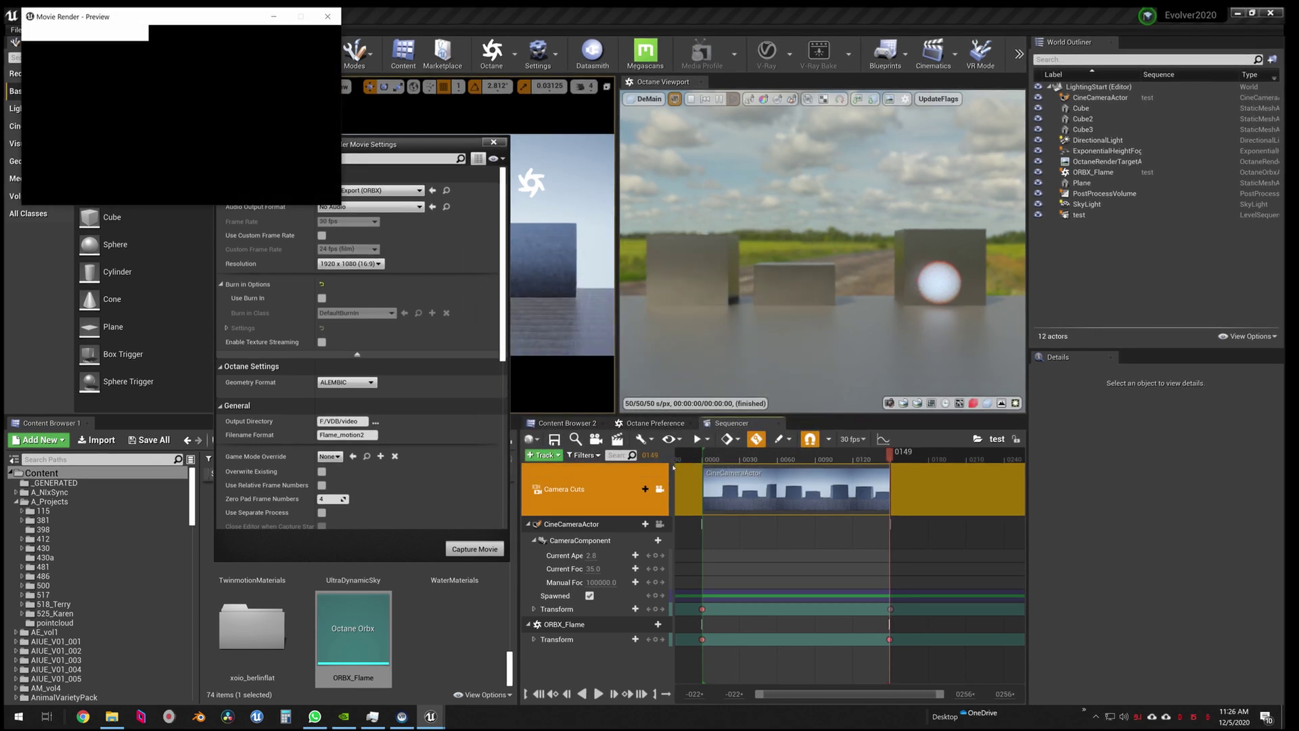